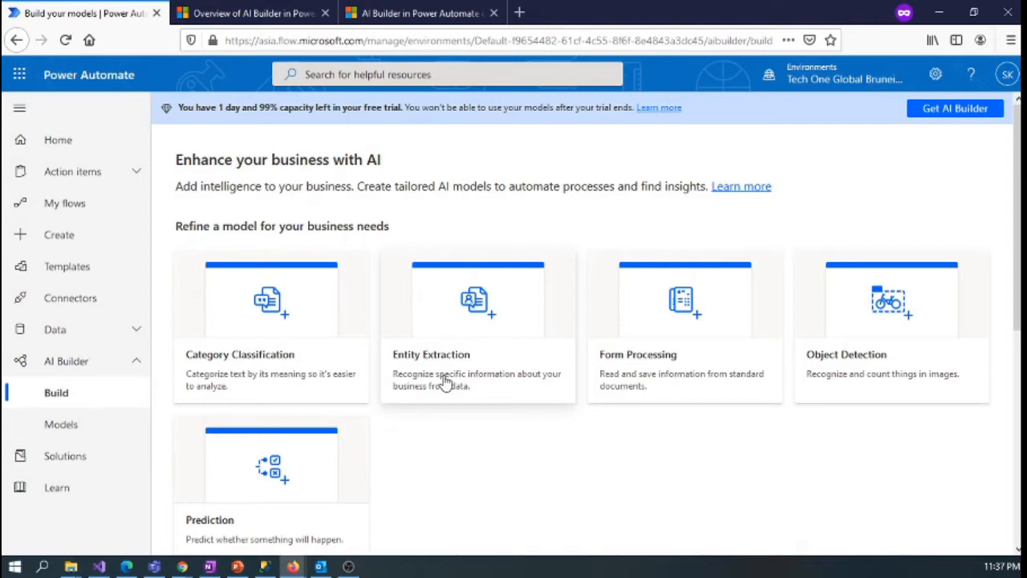
Step: Create a Form Processing AI model named Demo Model
{"action": "scroll", "coordinate": [278, 532], "scroll_direction": "down", "scroll_amount": 3}
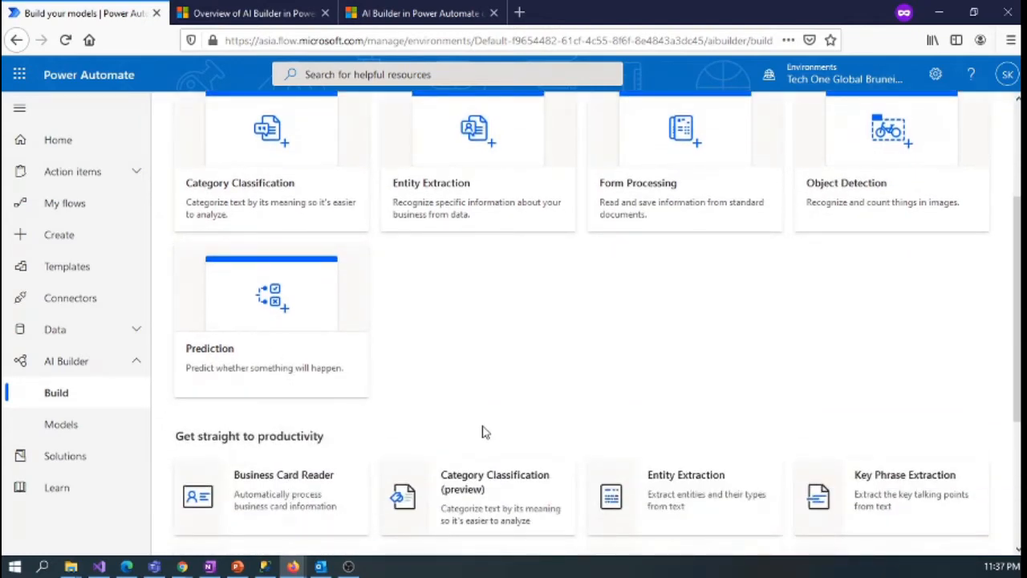
{"action": "scroll", "coordinate": [484, 431], "scroll_direction": "up", "scroll_amount": 3}
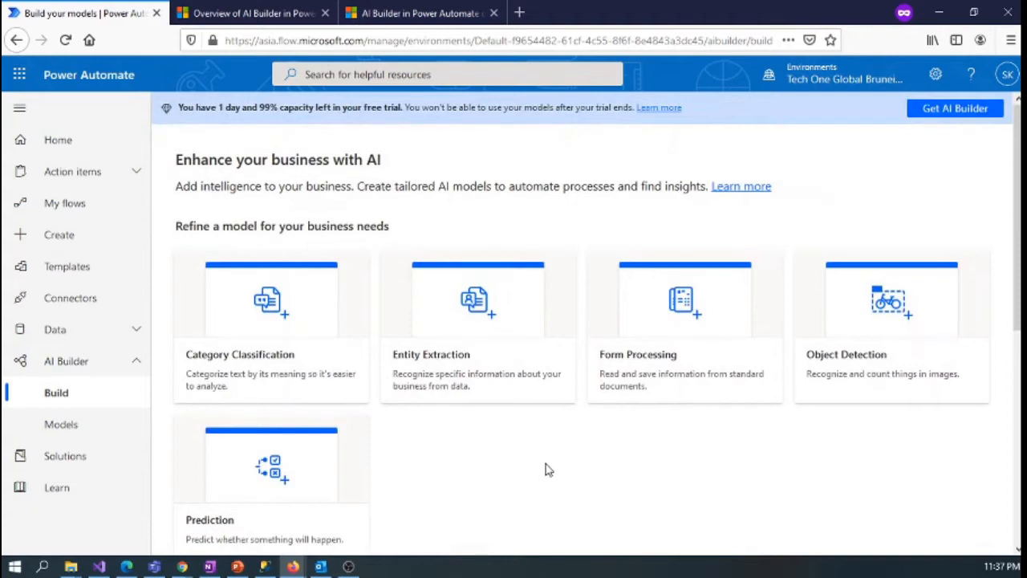
{"action": "left_click", "coordinate": [650, 361]}
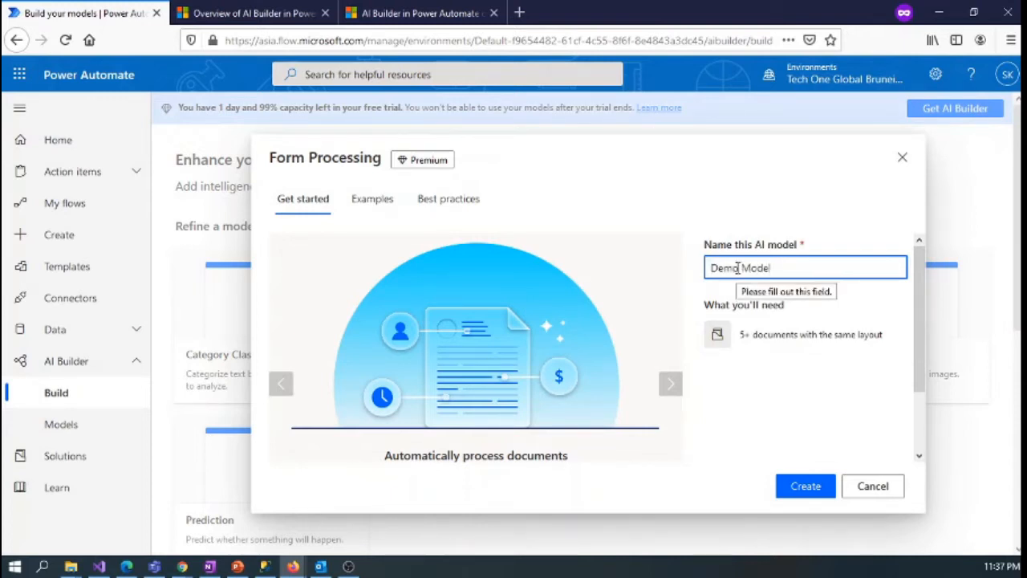
{"action": "left_click", "coordinate": [807, 492]}
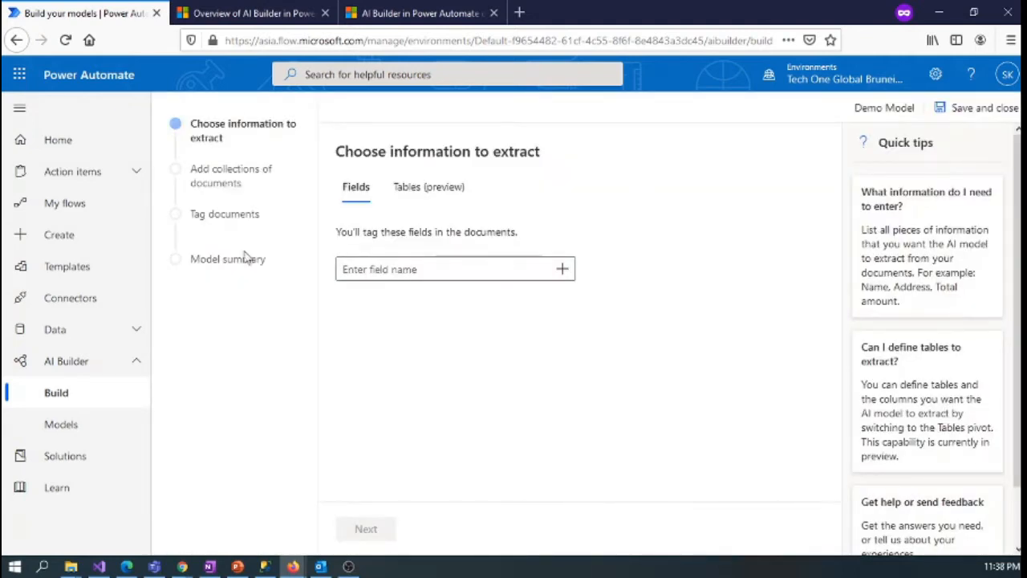
Step: Add the fields Invoice date, Invoice Number and Invoice From to the information to extract
{"action": "left_click", "coordinate": [365, 274]}
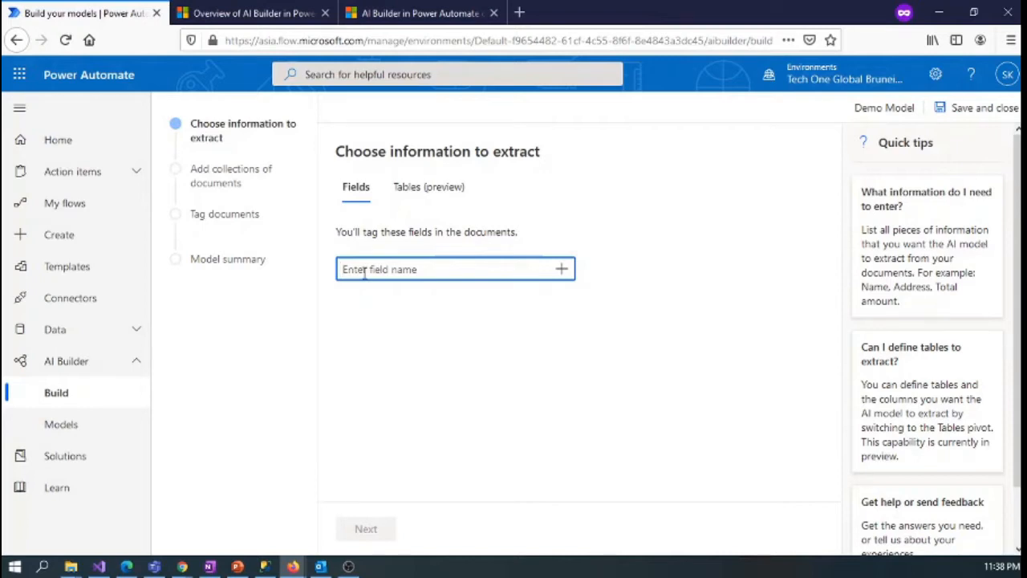
{"action": "type", "text": "Invoice date"}
{"action": "key", "text": "Return"}
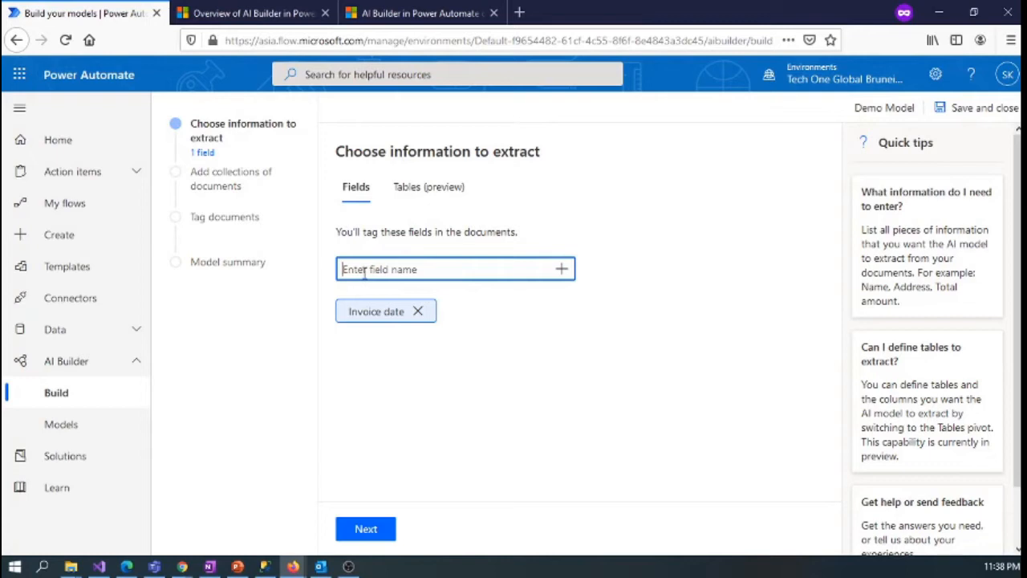
{"action": "type", "text": "Invoice Number"}
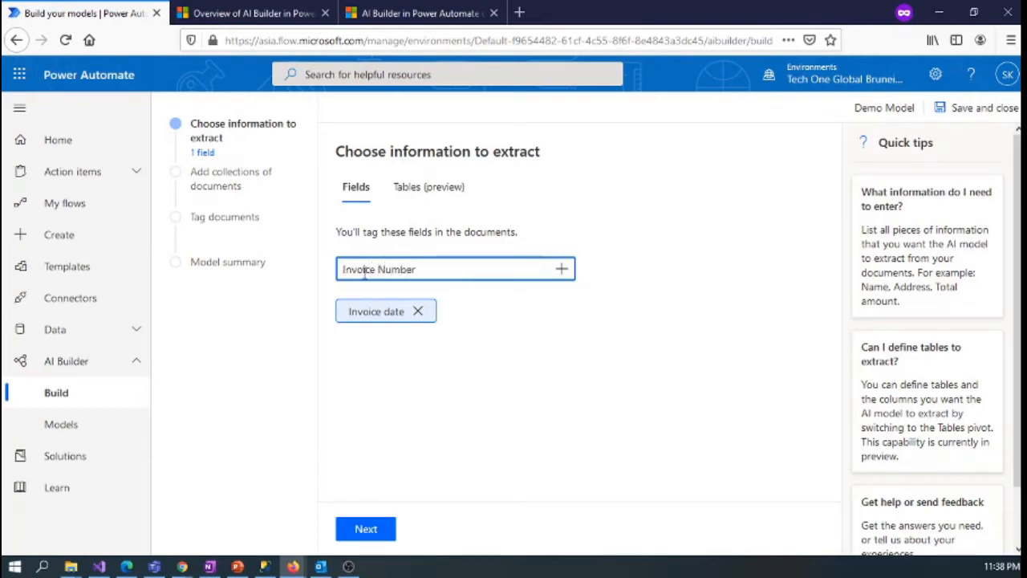
{"action": "key", "text": "Return"}
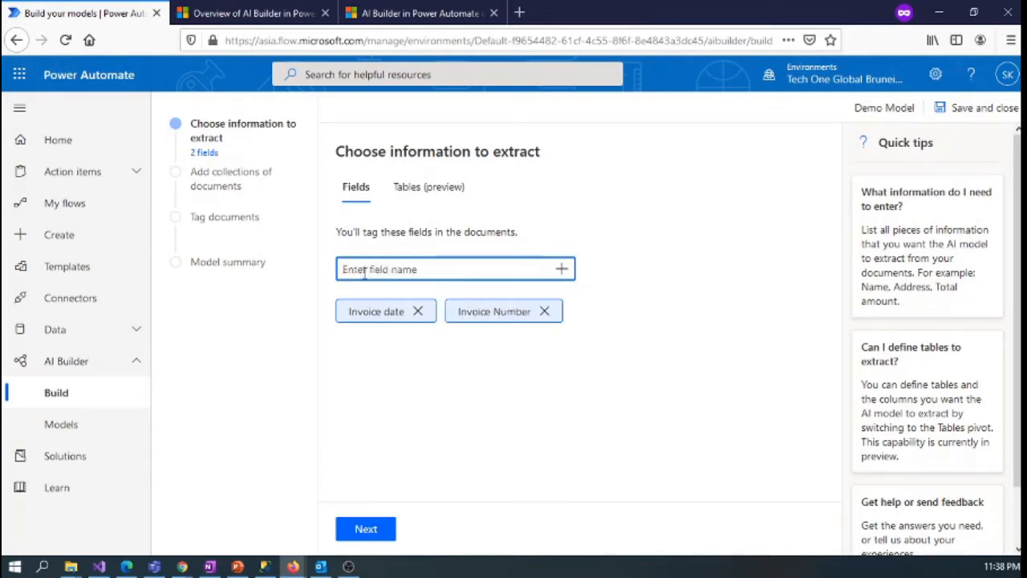
{"action": "type", "text": "Invoice From"}
{"action": "key", "text": "Return"}
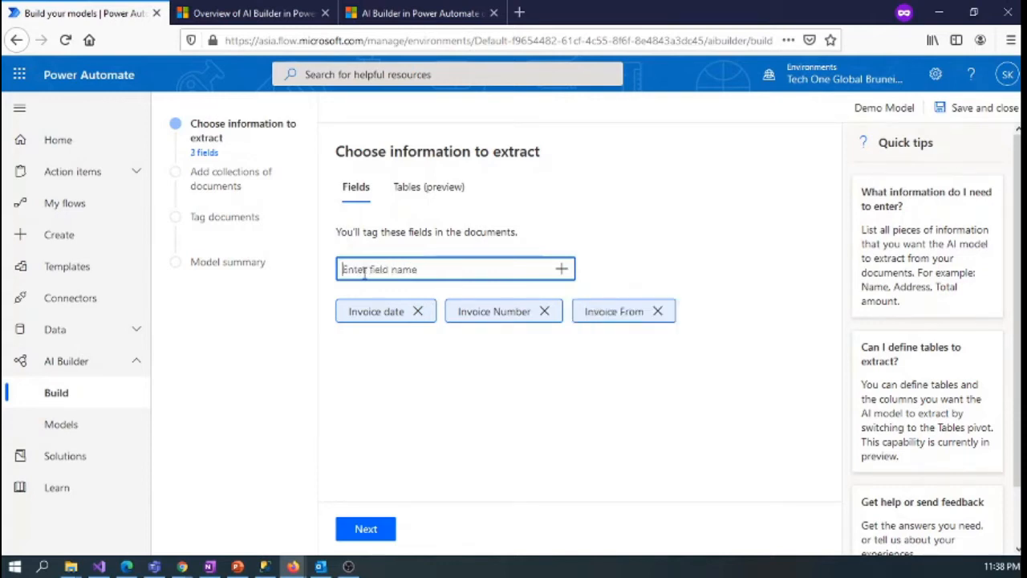
Step: Add the fields Invoice Of and Invoice Amount, and proceed to adding collections of documents
{"action": "type", "text": "In"}
{"action": "type", "text": "voice Of"}
{"action": "key", "text": "Return"}
{"action": "type", "text": "I"}
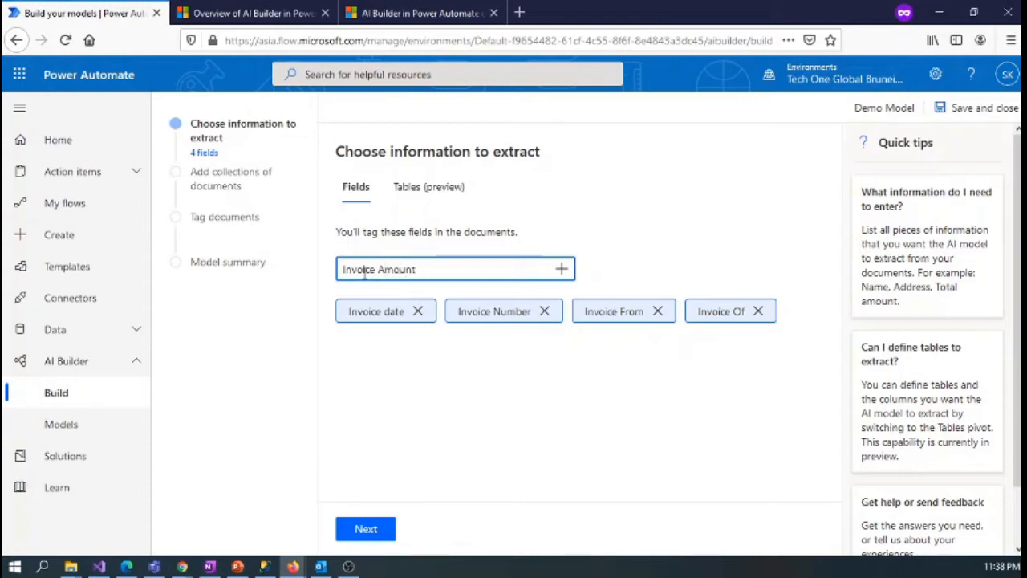
{"action": "key", "text": "Return"}
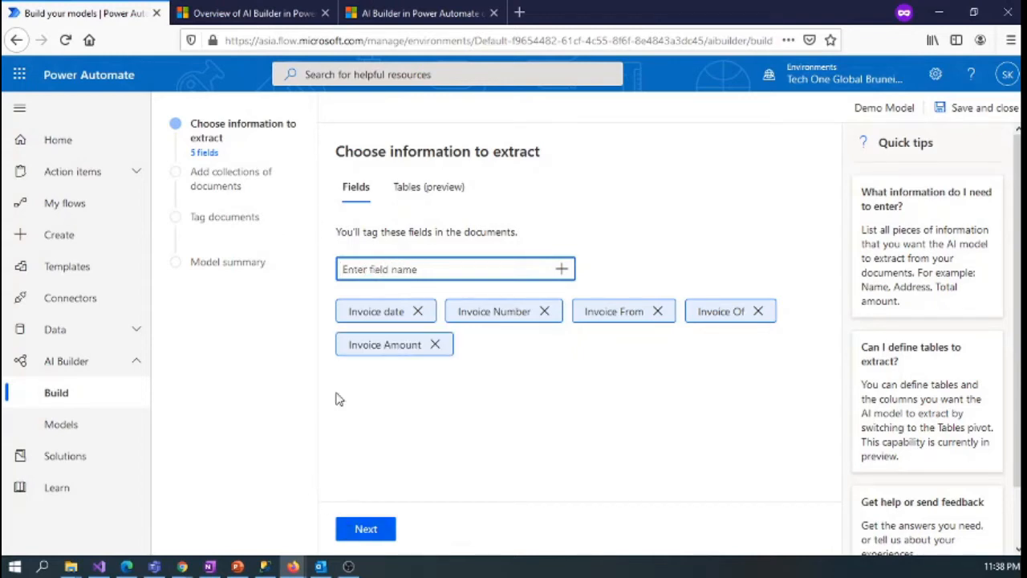
{"action": "left_click", "coordinate": [375, 531]}
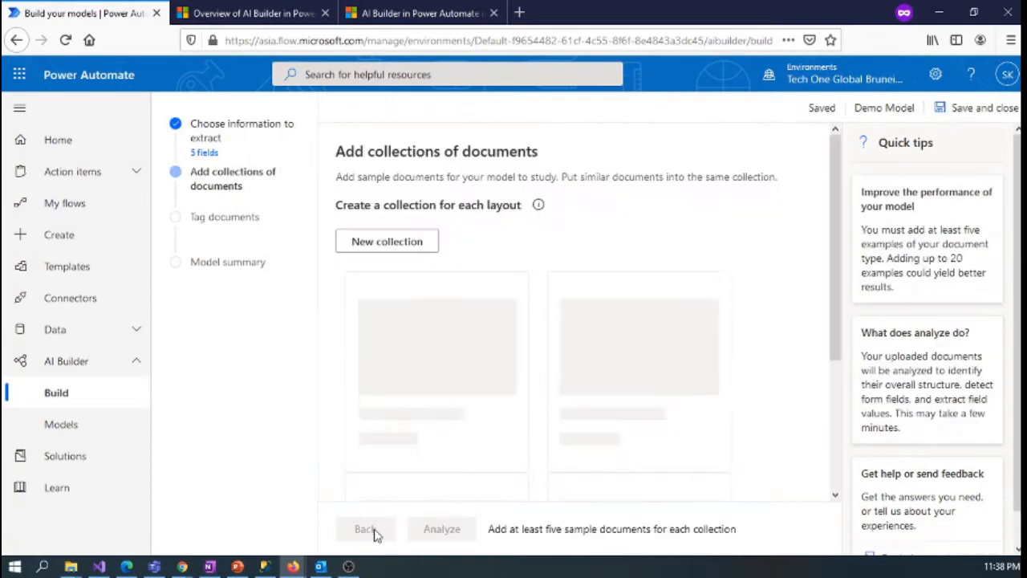
Step: Create a new document collection and open the file picker for adding sample documents to it
{"action": "left_click", "coordinate": [393, 249]}
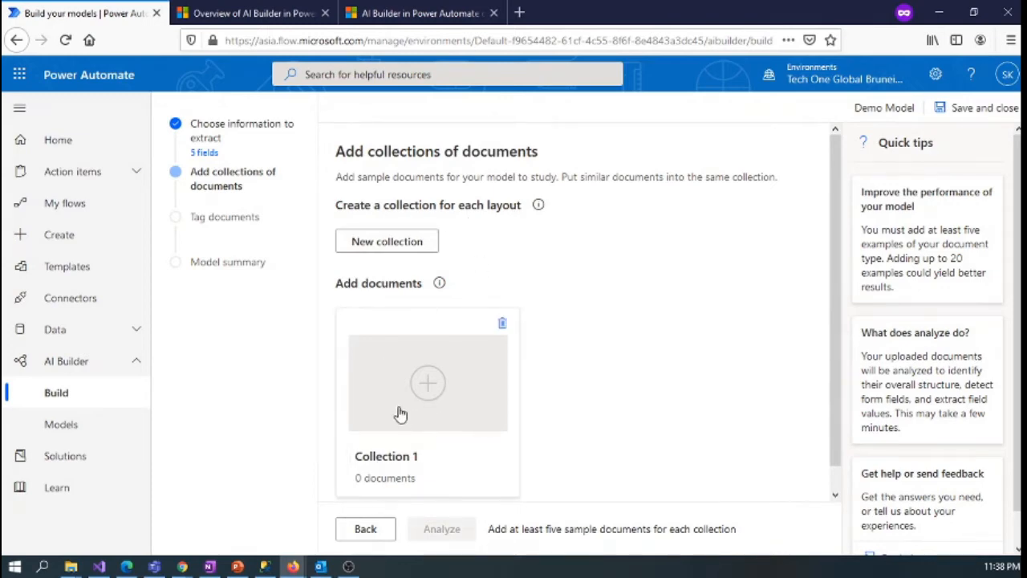
{"action": "left_click", "coordinate": [430, 386]}
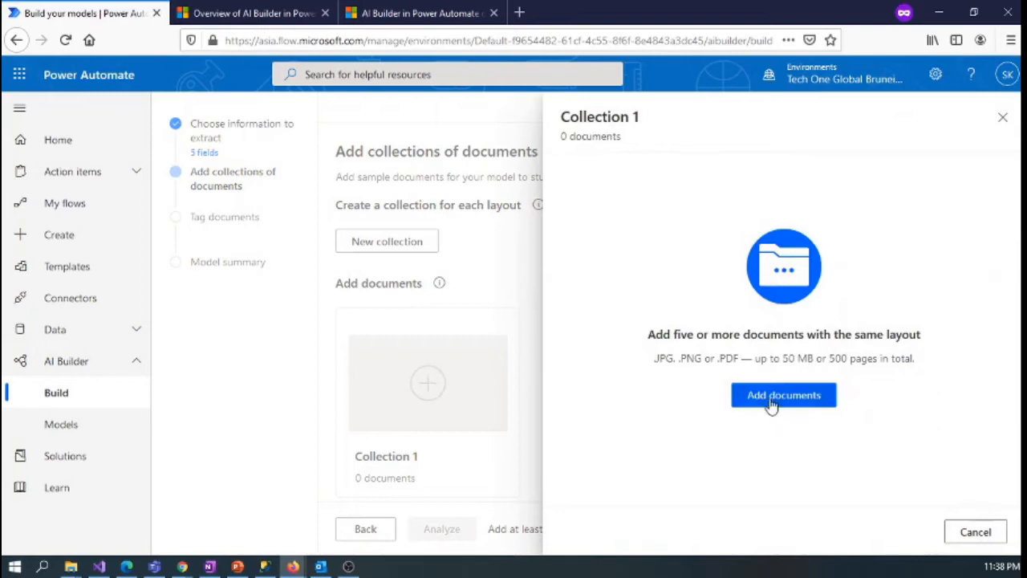
{"action": "left_click", "coordinate": [772, 396]}
{"action": "left_click", "coordinate": [663, 198]}
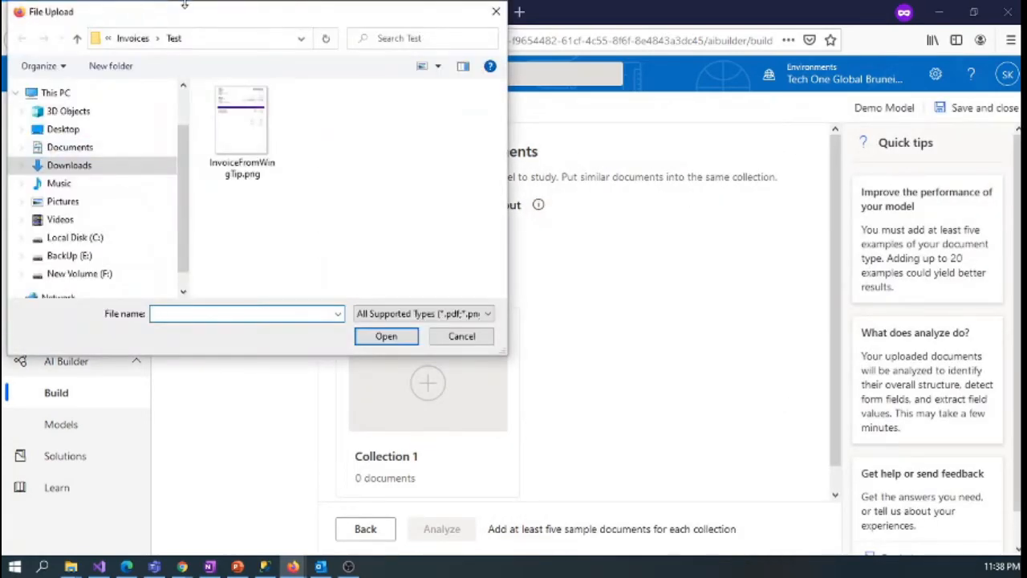
Step: Choose all five invoice PDFs, from InvoiceFromAdatum.pdf to InvoiceFromThePhoneCompany.pdf, in the Train folder under Invoices
{"action": "left_click", "coordinate": [132, 38]}
{"action": "left_click", "coordinate": [235, 130]}
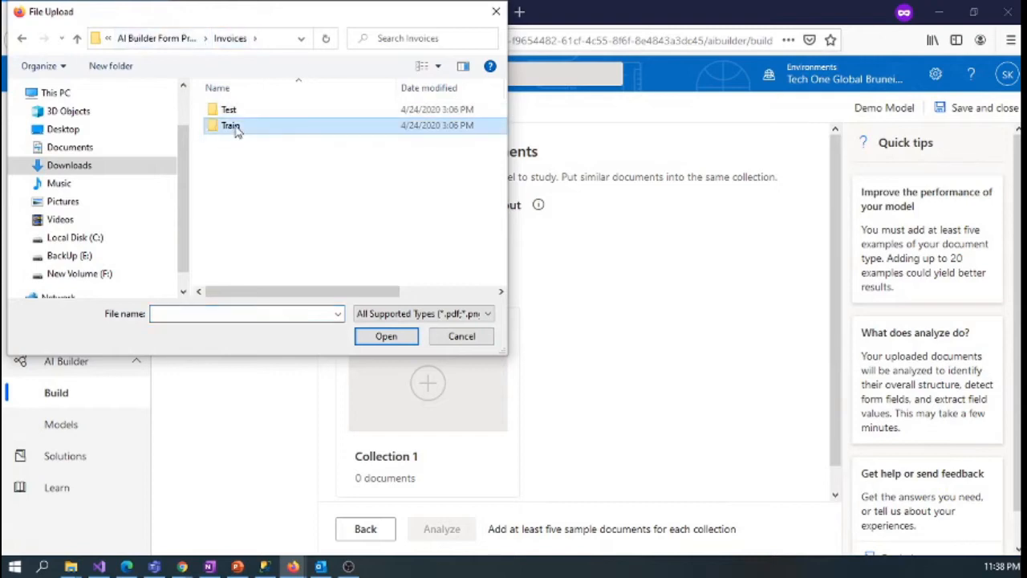
{"action": "double_click", "coordinate": [235, 130]}
{"action": "left_click", "coordinate": [260, 112]}
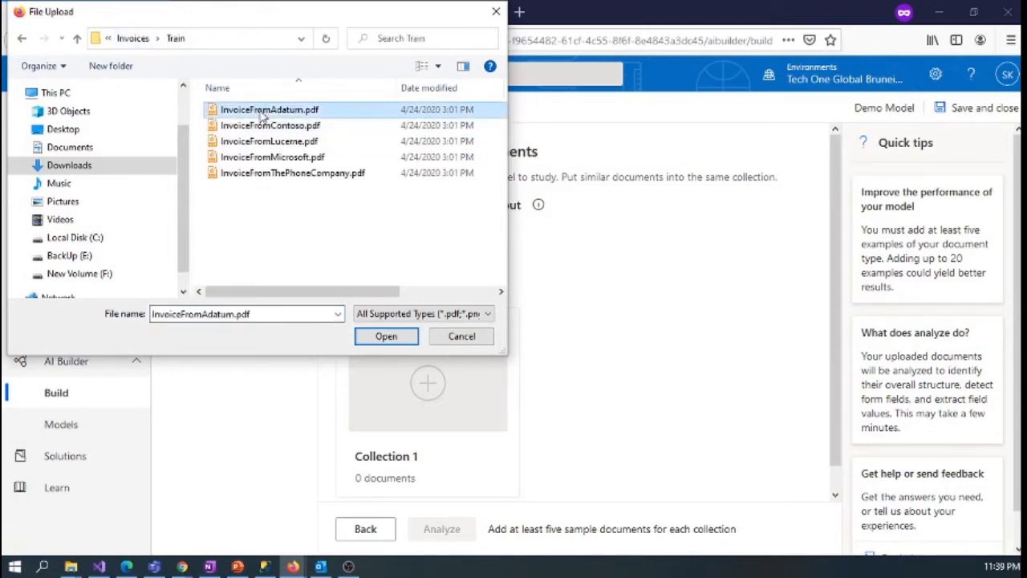
{"action": "key", "text": "shift+Down"}
{"action": "key", "text": "shift+Down"}
{"action": "key", "text": "shift+Down"}
{"action": "key", "text": "shift+Down"}
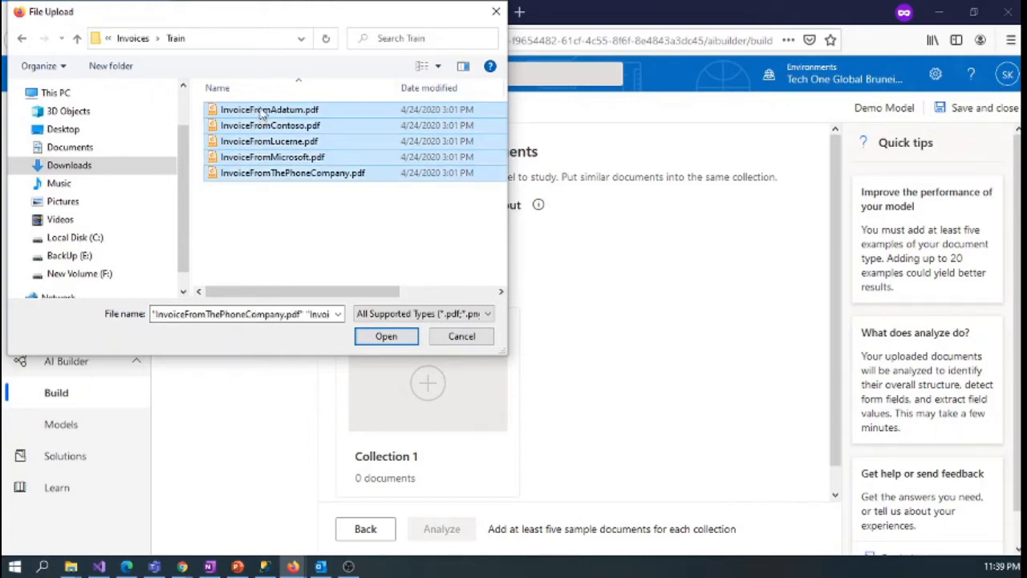
{"action": "left_click", "coordinate": [386, 337]}
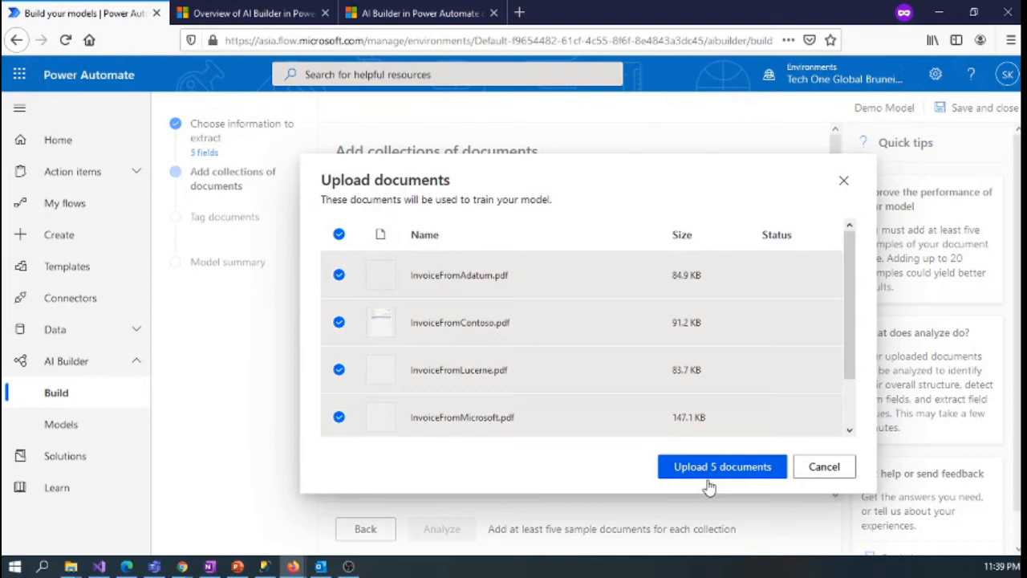
Step: Upload the five chosen invoices to Collection 1 and analyze the collection
{"action": "scroll", "coordinate": [752, 401], "scroll_direction": "down", "scroll_amount": 1}
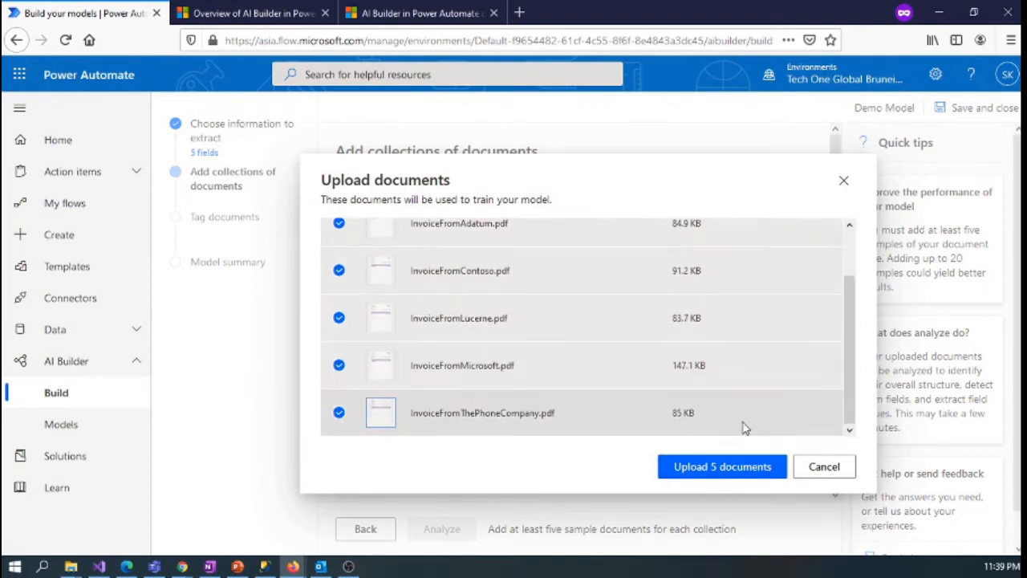
{"action": "left_click", "coordinate": [707, 468]}
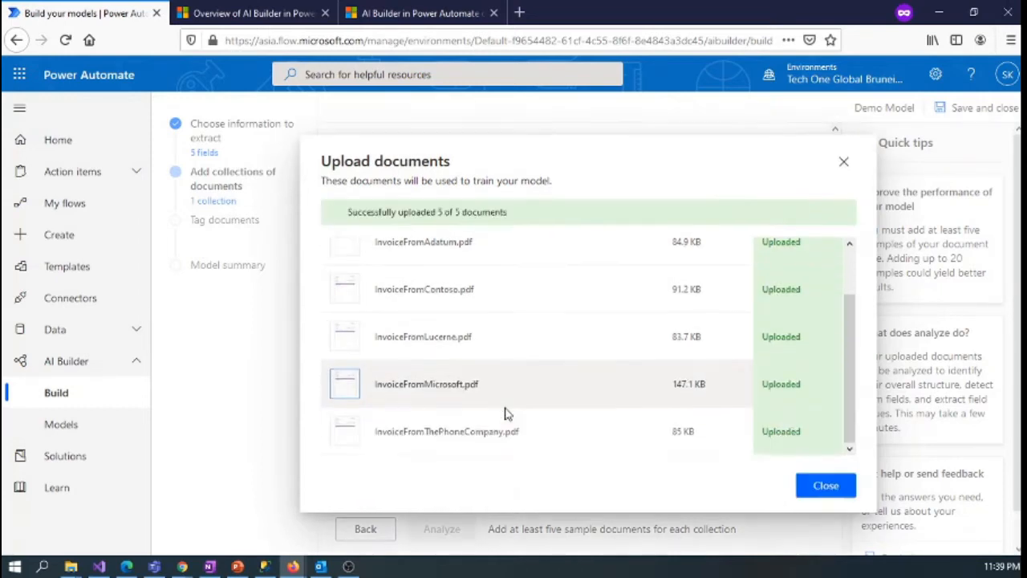
{"action": "left_click", "coordinate": [825, 487]}
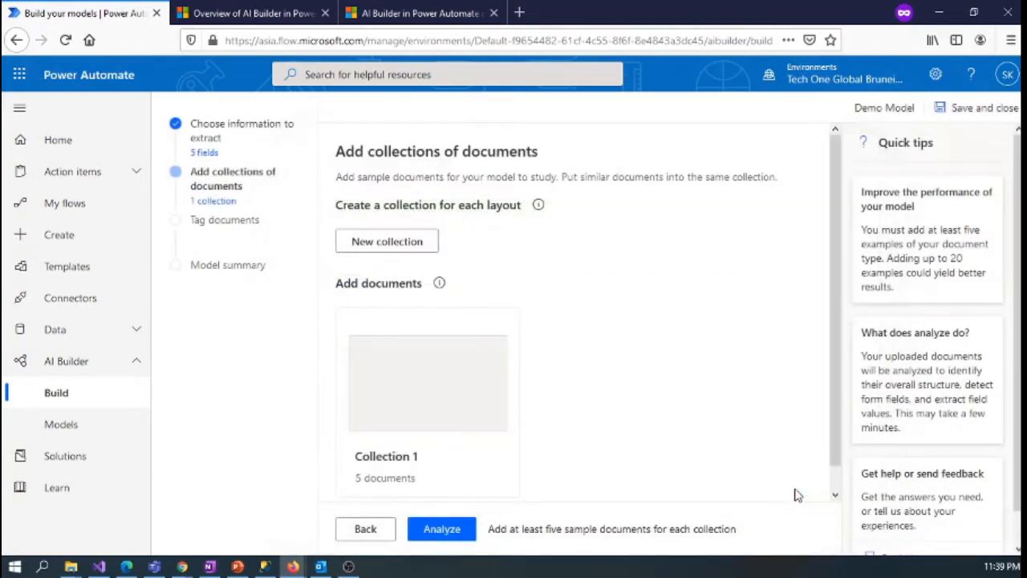
{"action": "left_click", "coordinate": [447, 538]}
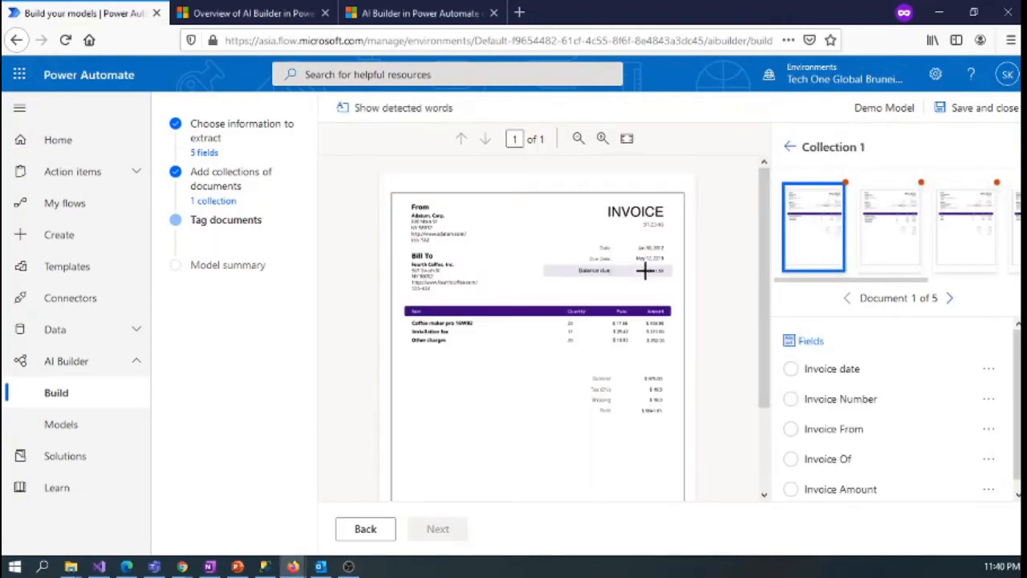
Step: On the first invoice, tag the number below the heading as Invoice Number, the date as Invoice date and the total as Invoice Amount
{"action": "left_click_drag", "start_coordinate": [641, 220], "coordinate": [671, 230]}
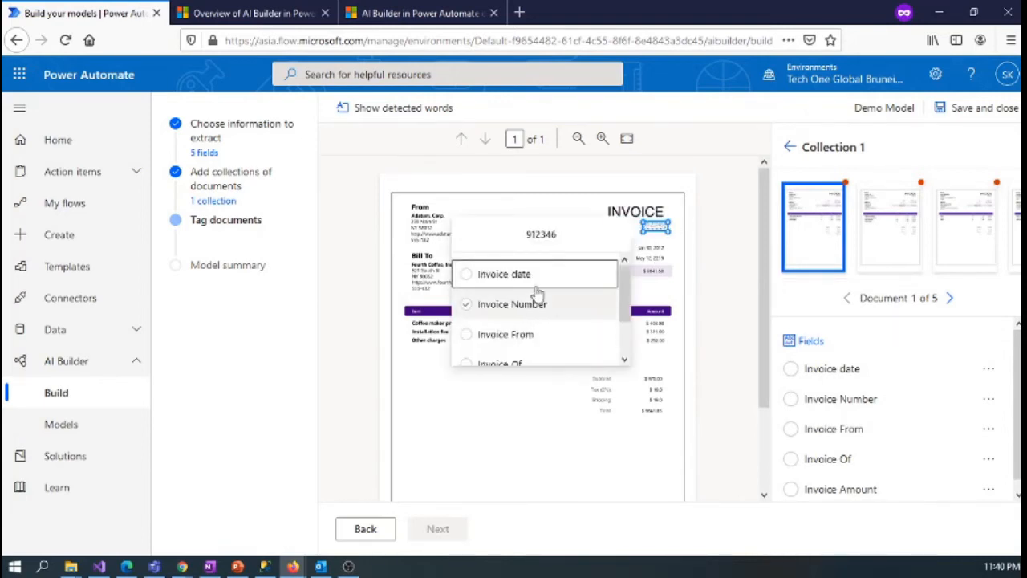
{"action": "left_click", "coordinate": [549, 313]}
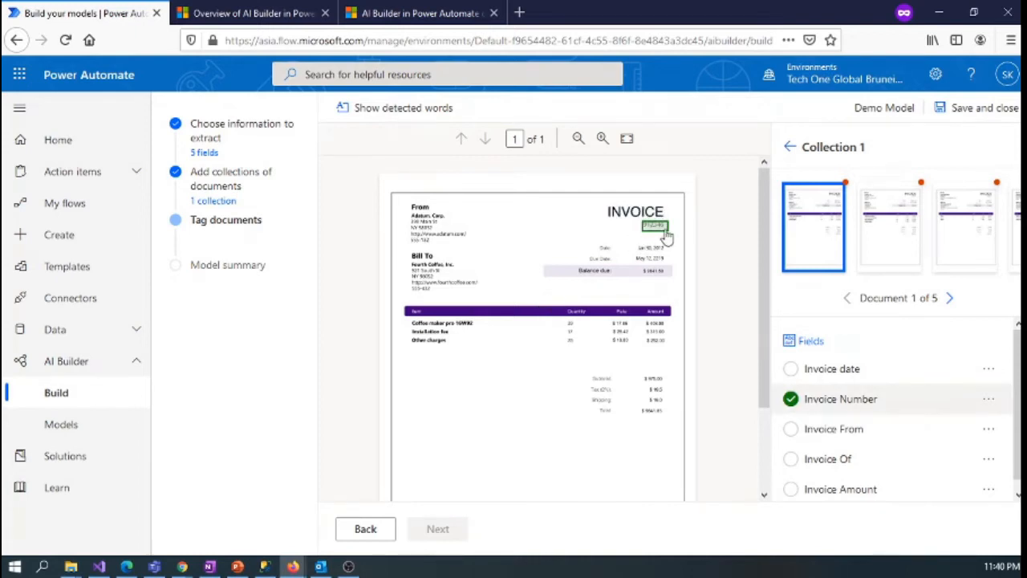
{"action": "left_click_drag", "start_coordinate": [635, 245], "coordinate": [671, 252]}
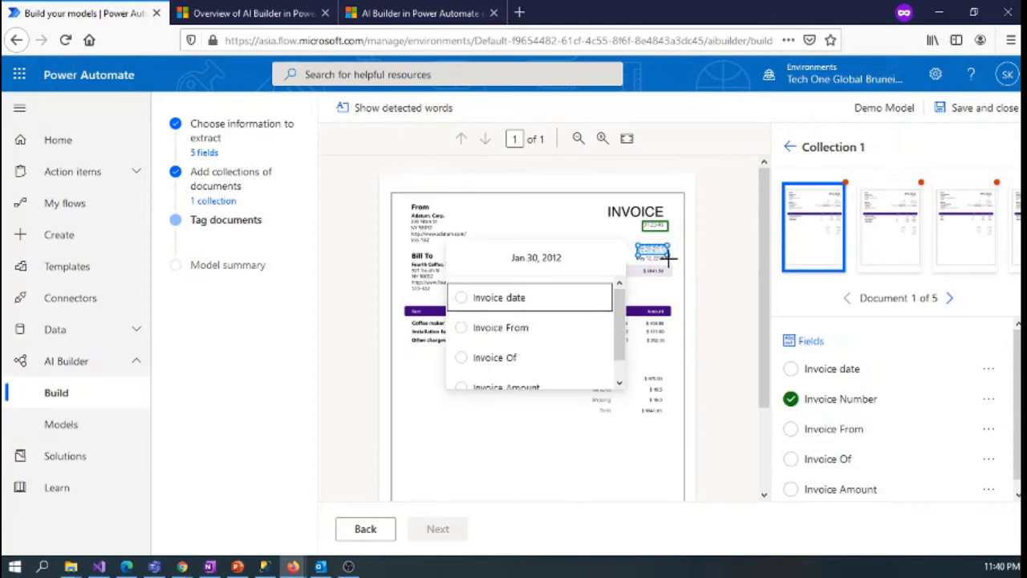
{"action": "left_click", "coordinate": [535, 293]}
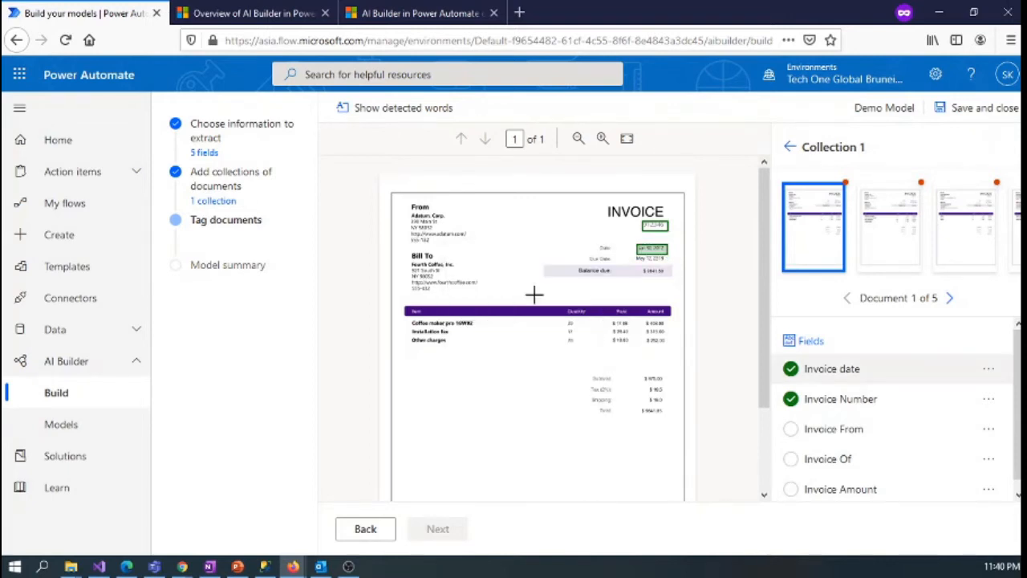
{"action": "left_click_drag", "start_coordinate": [638, 407], "coordinate": [672, 419]}
{"action": "left_click", "coordinate": [522, 414]}
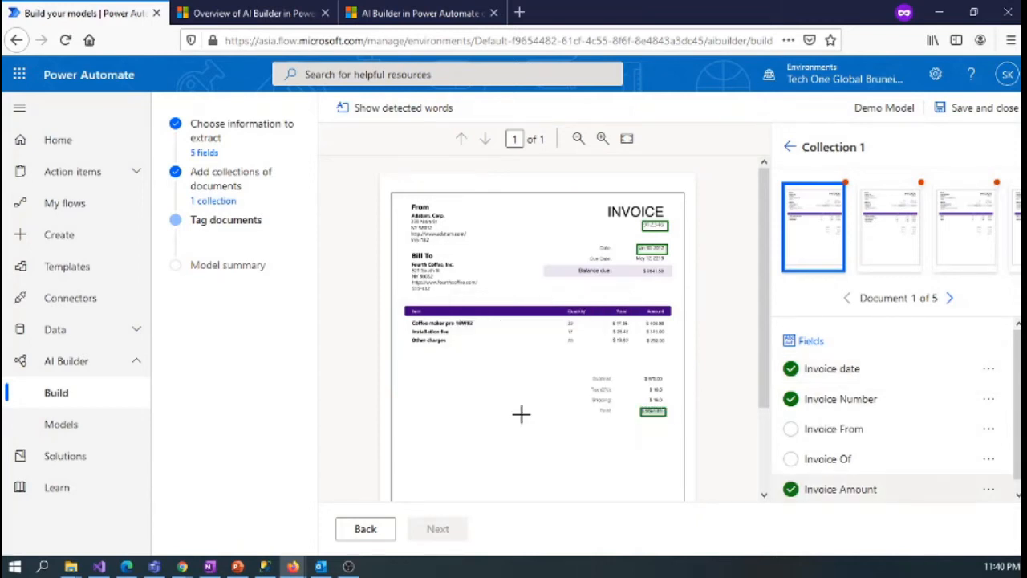
Step: On the first invoice, tag the three item descriptions as Invoice Of and the From block as Invoice From
{"action": "left_click_drag", "start_coordinate": [411, 321], "coordinate": [500, 345]}
{"action": "left_click", "coordinate": [528, 324]}
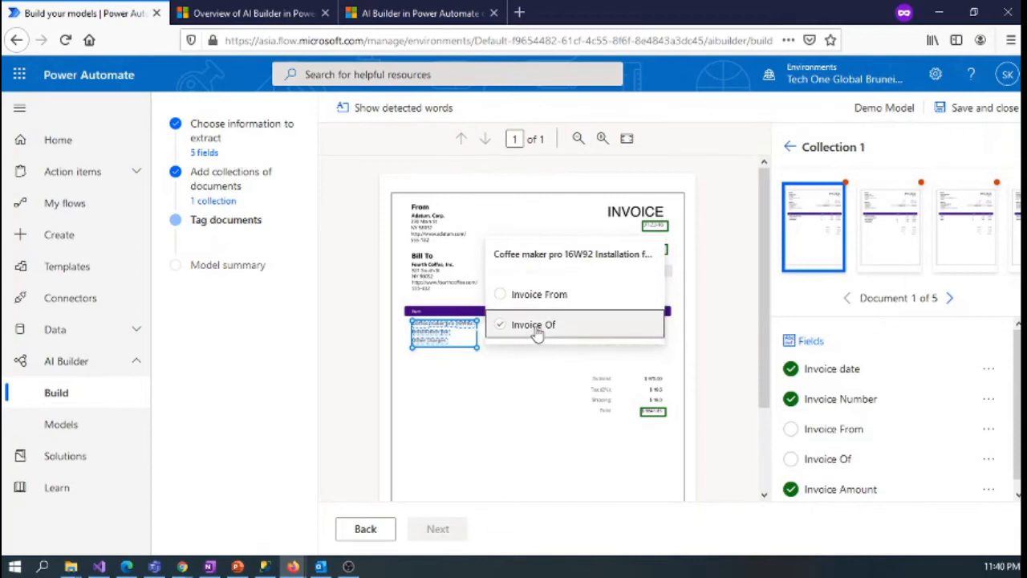
{"action": "left_click_drag", "start_coordinate": [410, 201], "coordinate": [474, 246]}
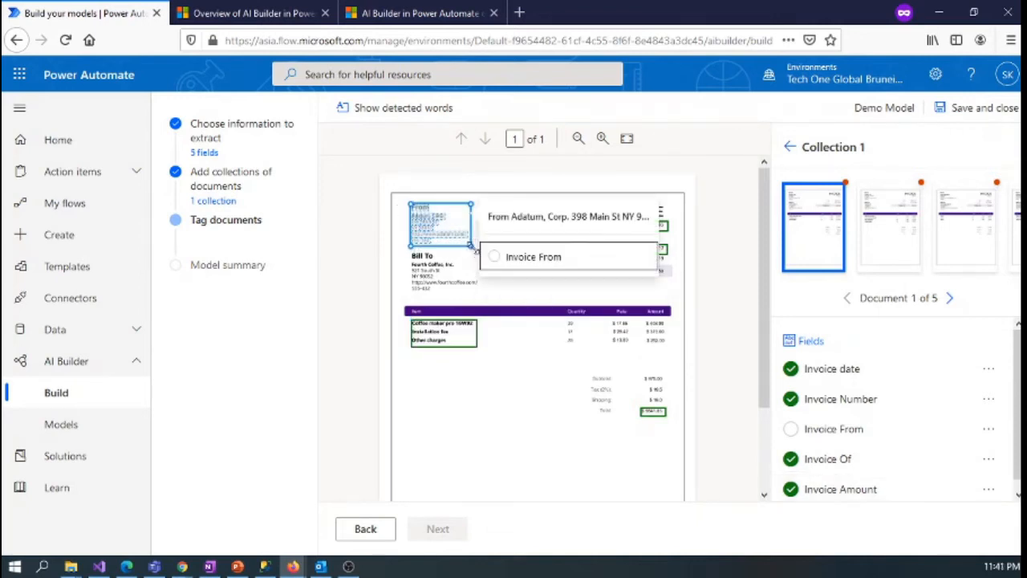
{"action": "left_click", "coordinate": [553, 257]}
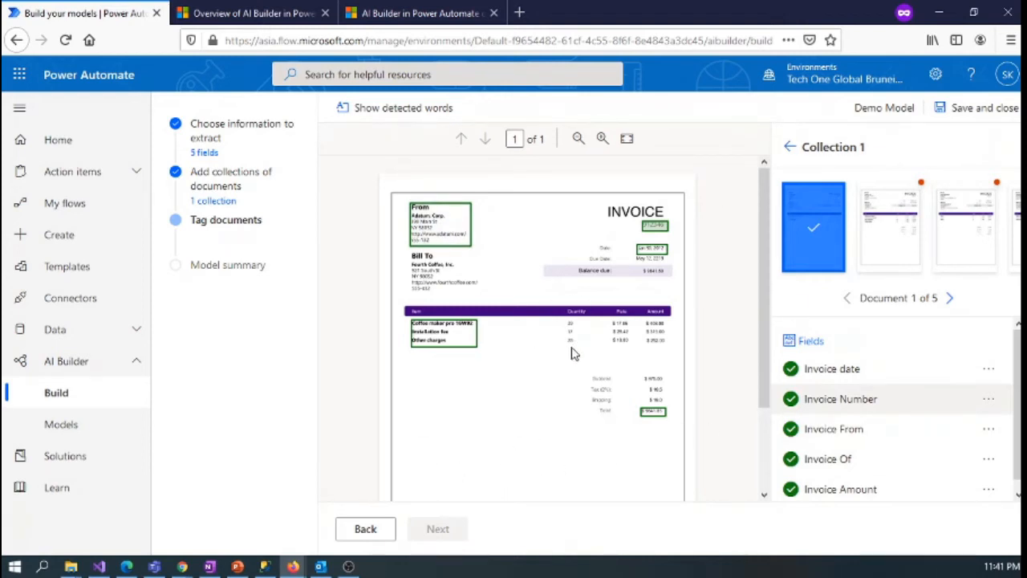
Step: Open the second document, dismiss the auto-tagging notice and tag its From block as Invoice From
{"action": "left_click", "coordinate": [902, 237]}
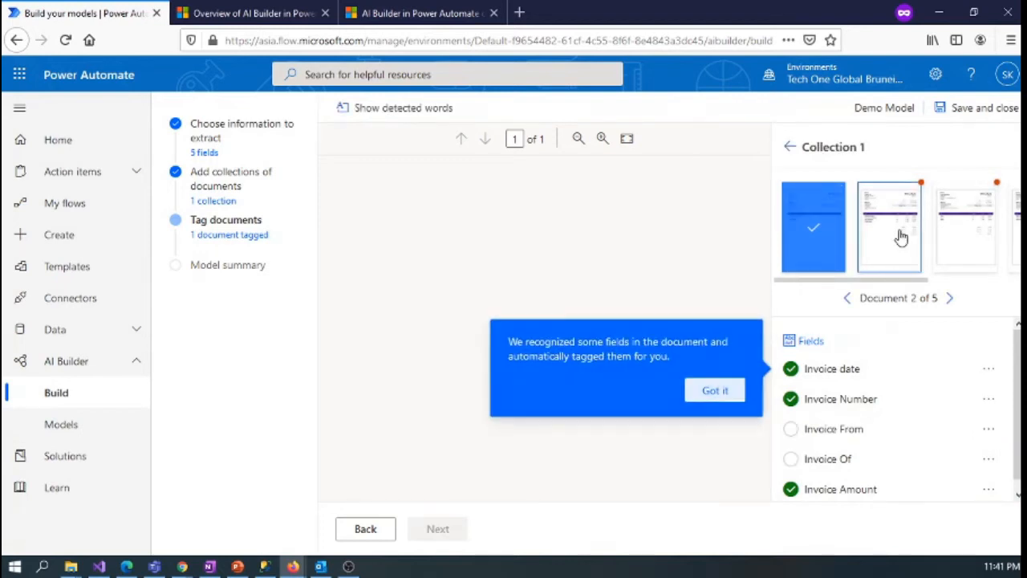
{"action": "left_click", "coordinate": [722, 393]}
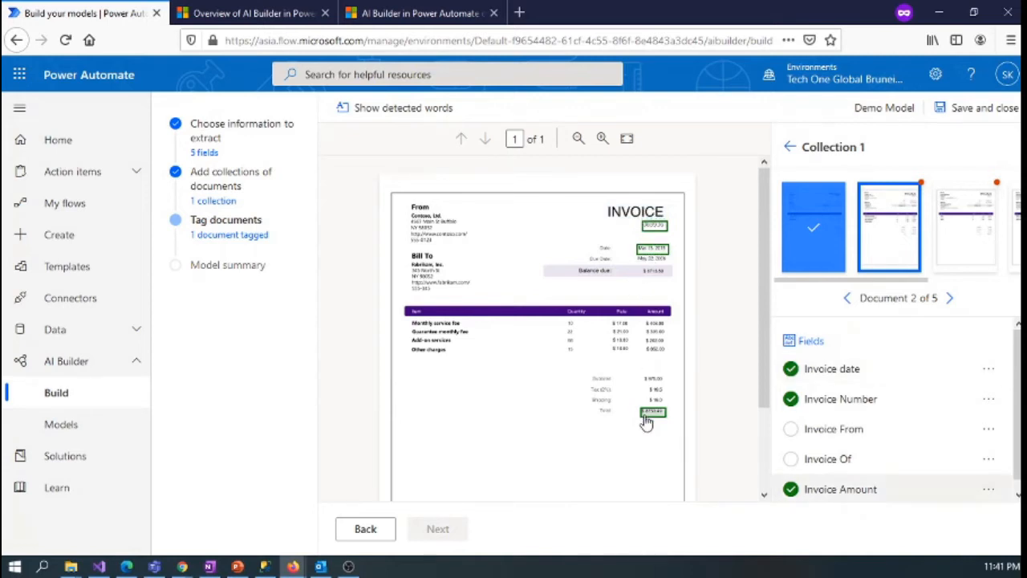
{"action": "left_click_drag", "start_coordinate": [406, 201], "coordinate": [473, 244]}
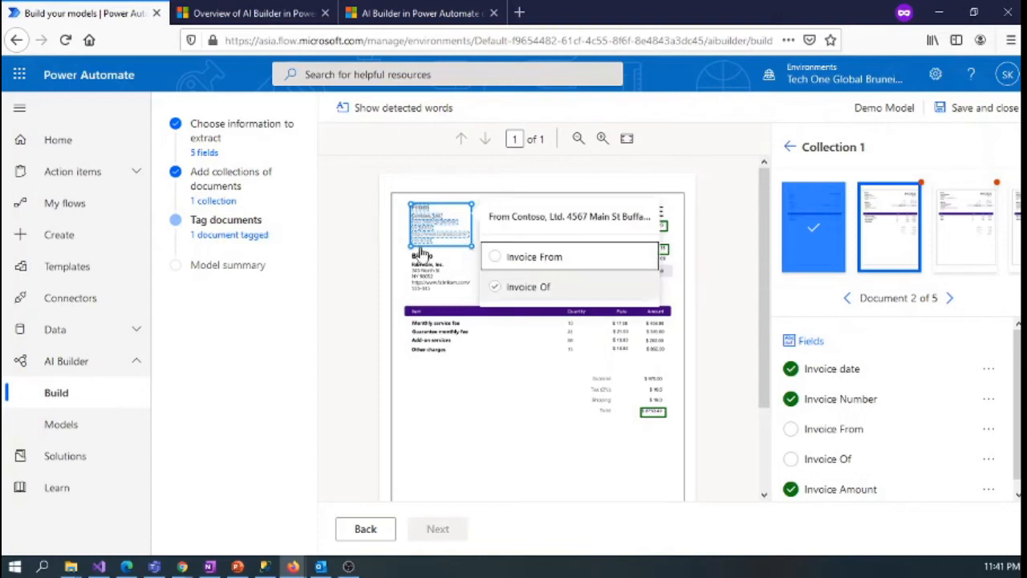
{"action": "left_click", "coordinate": [566, 264]}
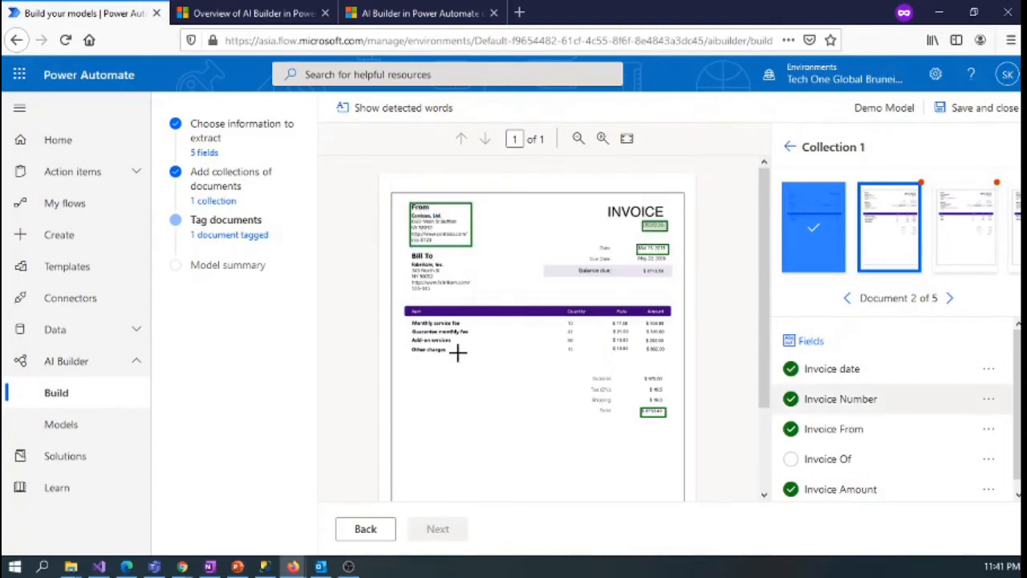
Step: Tag the item descriptions on the second and third invoices as Invoice Of, and the third invoice's From block as Invoice From
{"action": "left_click_drag", "start_coordinate": [413, 322], "coordinate": [489, 363]}
{"action": "left_click", "coordinate": [530, 325]}
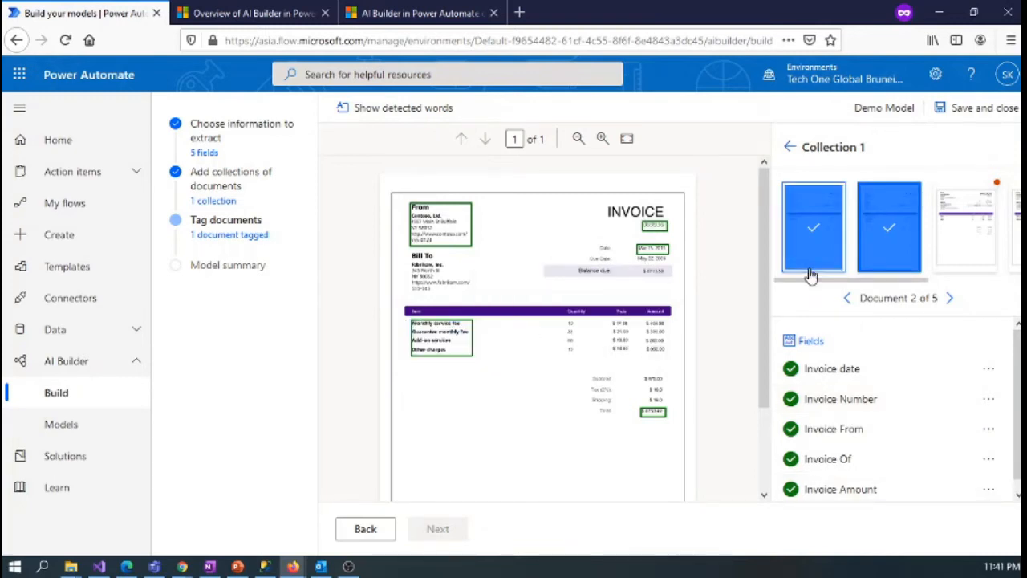
{"action": "left_click", "coordinate": [967, 232]}
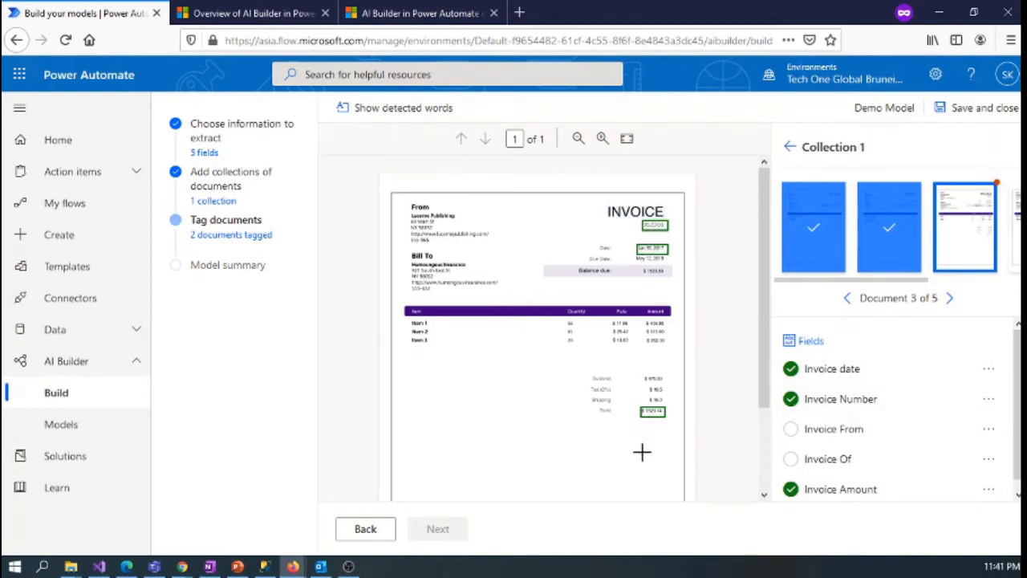
{"action": "left_click_drag", "start_coordinate": [403, 313], "coordinate": [444, 350]}
{"action": "left_click", "coordinate": [498, 328]}
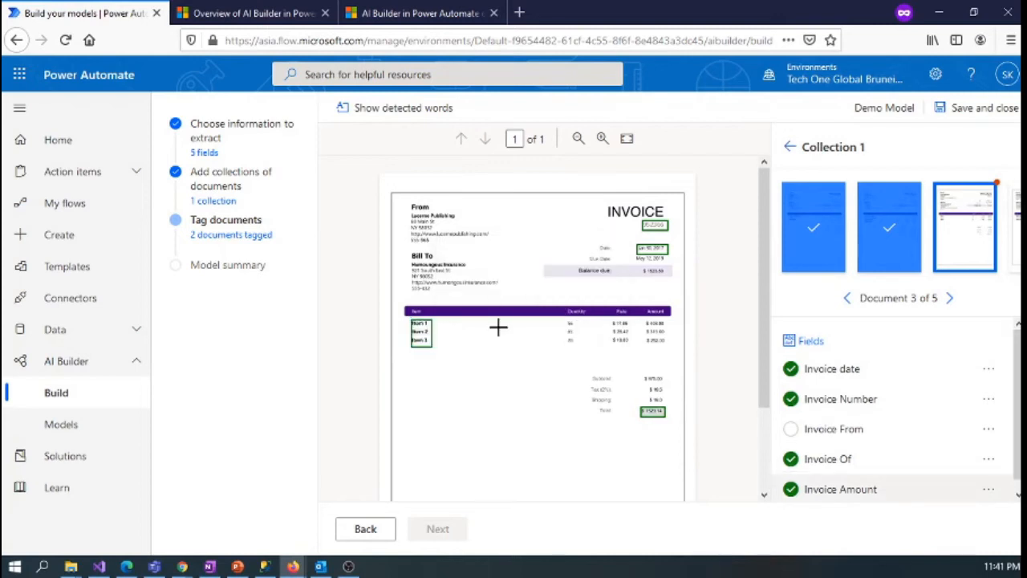
{"action": "left_click_drag", "start_coordinate": [479, 251], "coordinate": [513, 247]}
{"action": "left_click", "coordinate": [560, 265]}
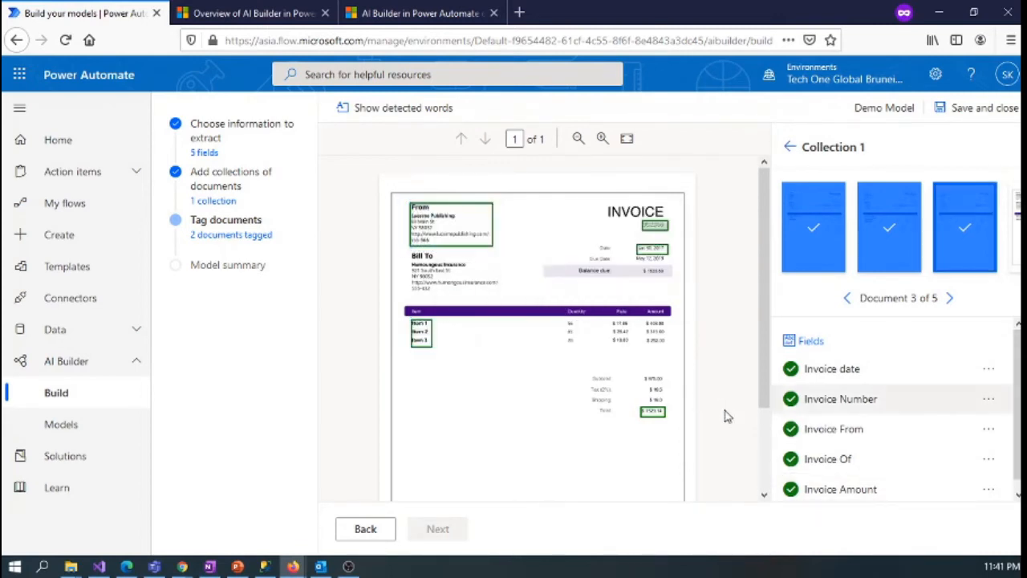
Step: Open the fourth document and tag its From block as Invoice From and its three item descriptions as Invoice Of
{"action": "left_click", "coordinate": [1017, 239]}
{"action": "left_click_drag", "start_coordinate": [915, 281], "coordinate": [993, 284]}
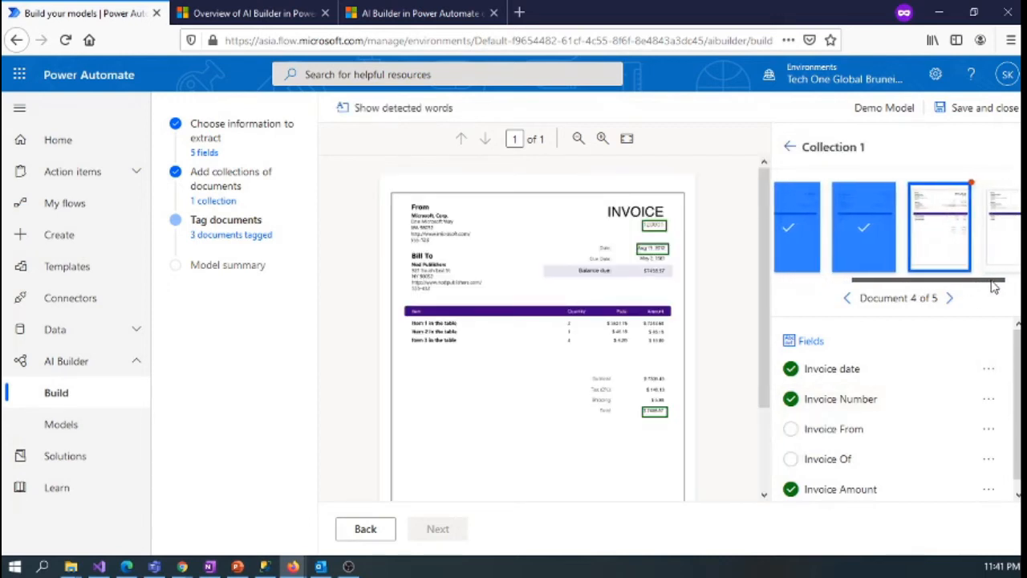
{"action": "mouse_move", "coordinate": [409, 204]}
{"action": "left_mouse_down"}
{"action": "mouse_move", "coordinate": [486, 243]}
{"action": "mouse_move", "coordinate": [479, 250]}
{"action": "left_mouse_up"}
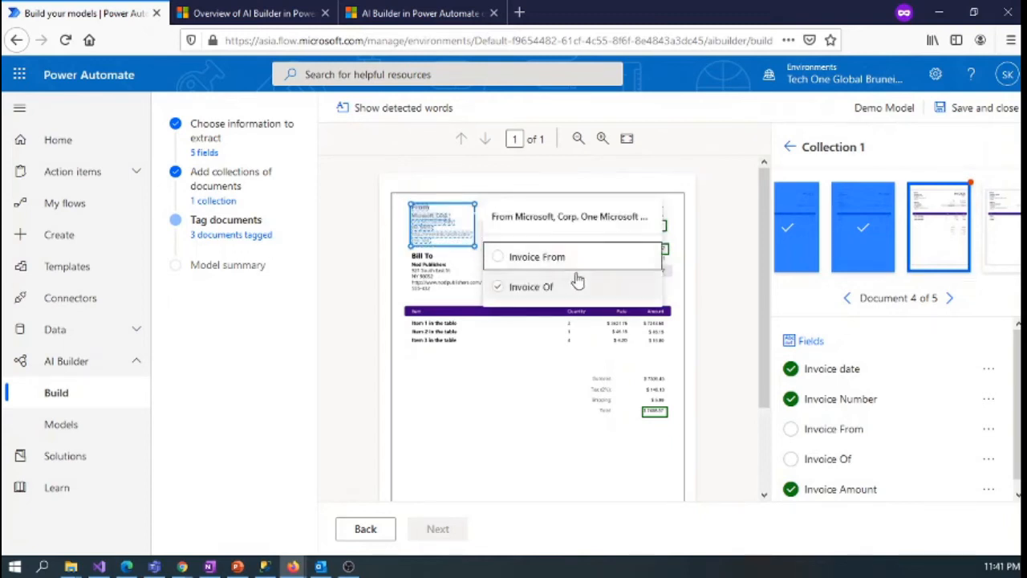
{"action": "left_click", "coordinate": [569, 265]}
{"action": "left_click_drag", "start_coordinate": [409, 324], "coordinate": [491, 355]}
{"action": "left_click", "coordinate": [539, 327]}
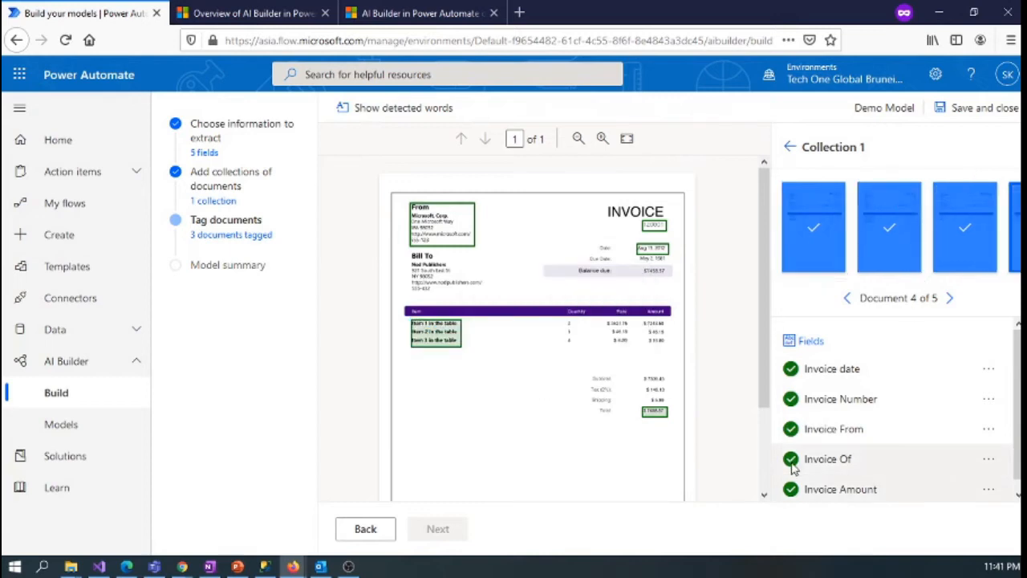
Step: On the fifth document, tag the sender details without the From heading as Invoice From and the three item descriptions as Invoice Of
{"action": "left_click", "coordinate": [950, 298]}
{"action": "left_click", "coordinate": [952, 299]}
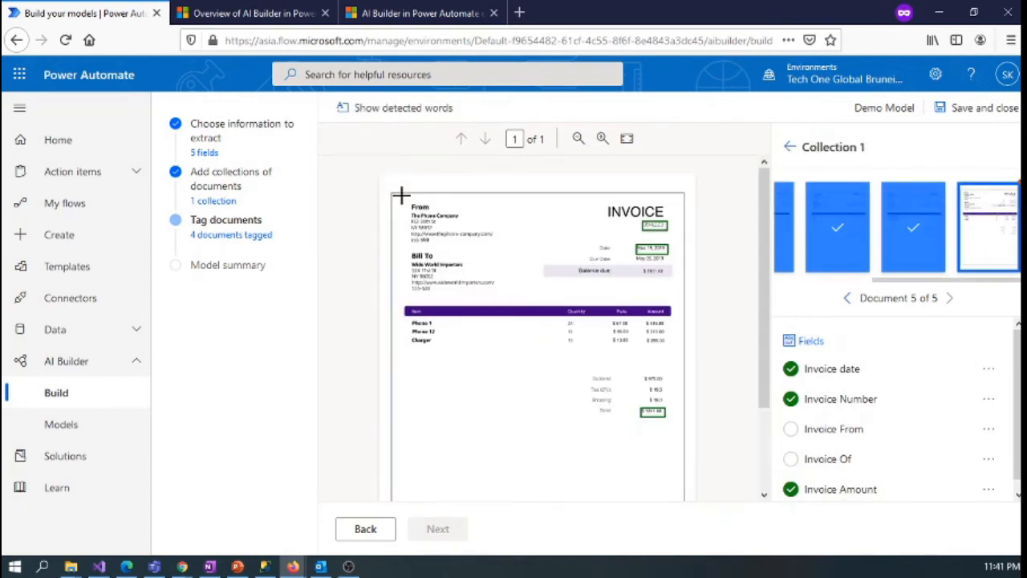
{"action": "left_click_drag", "start_coordinate": [404, 203], "coordinate": [498, 246]}
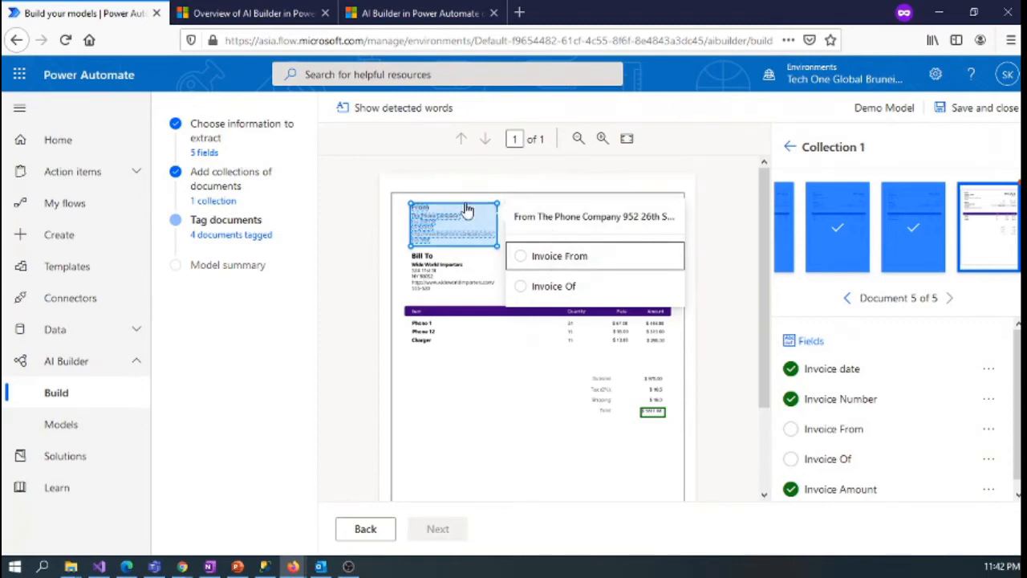
{"action": "left_click_drag", "start_coordinate": [497, 204], "coordinate": [495, 215]}
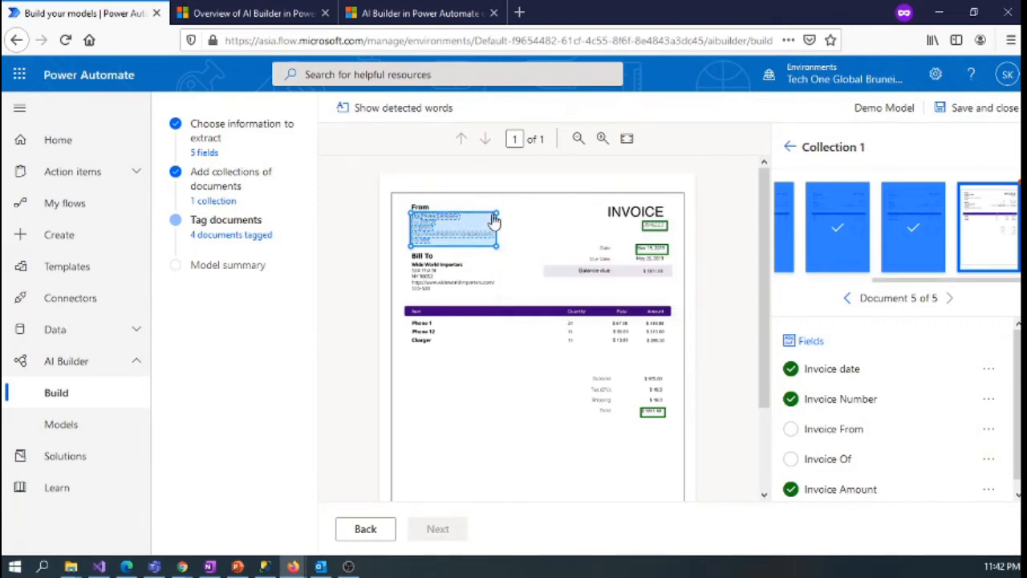
{"action": "left_click", "coordinate": [546, 264]}
{"action": "left_click_drag", "start_coordinate": [400, 321], "coordinate": [464, 350]}
{"action": "left_click", "coordinate": [526, 327]}
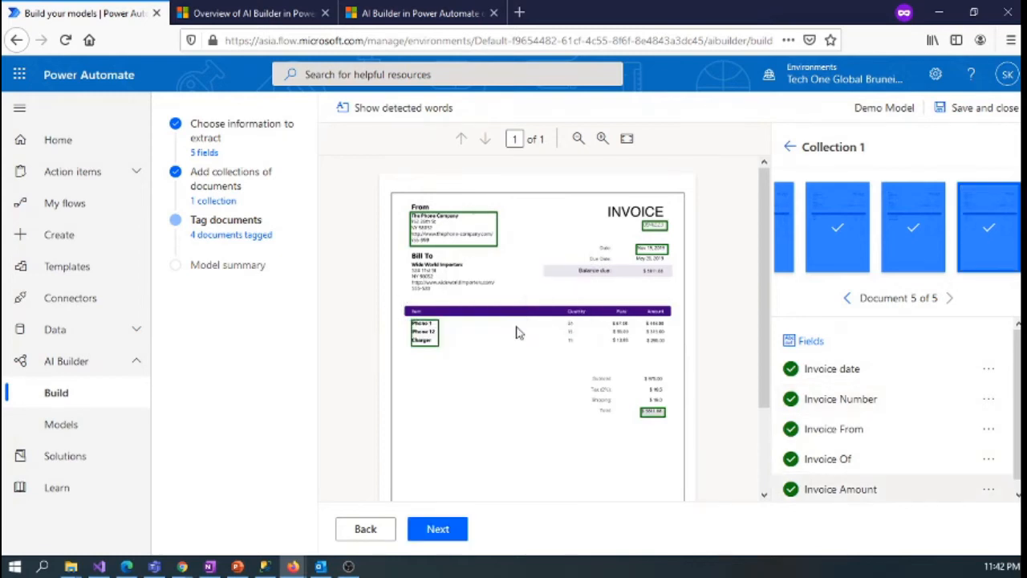
Step: Proceed to the model summary, train the model and go to the list of models
{"action": "left_click", "coordinate": [443, 531]}
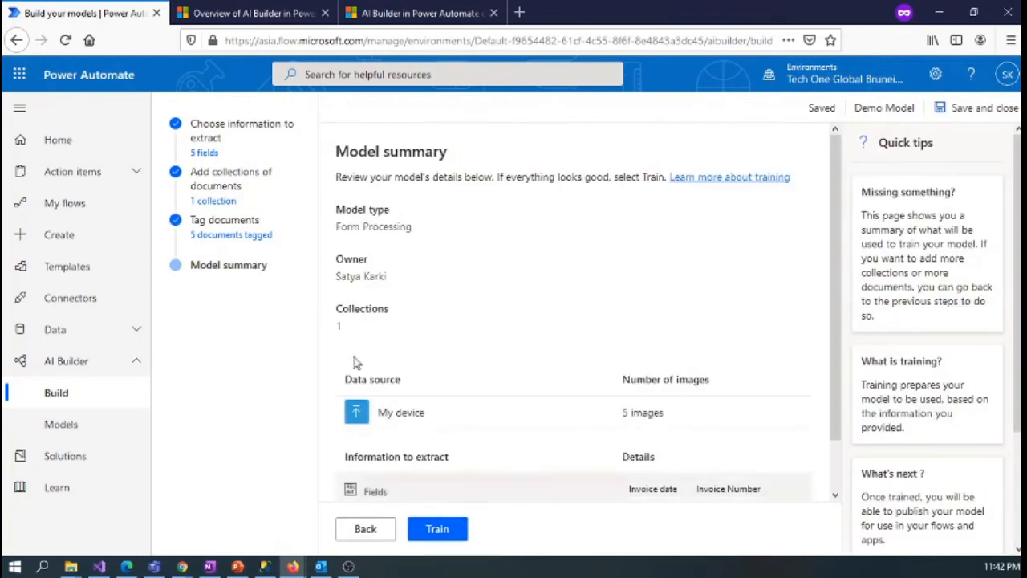
{"action": "left_click", "coordinate": [440, 536]}
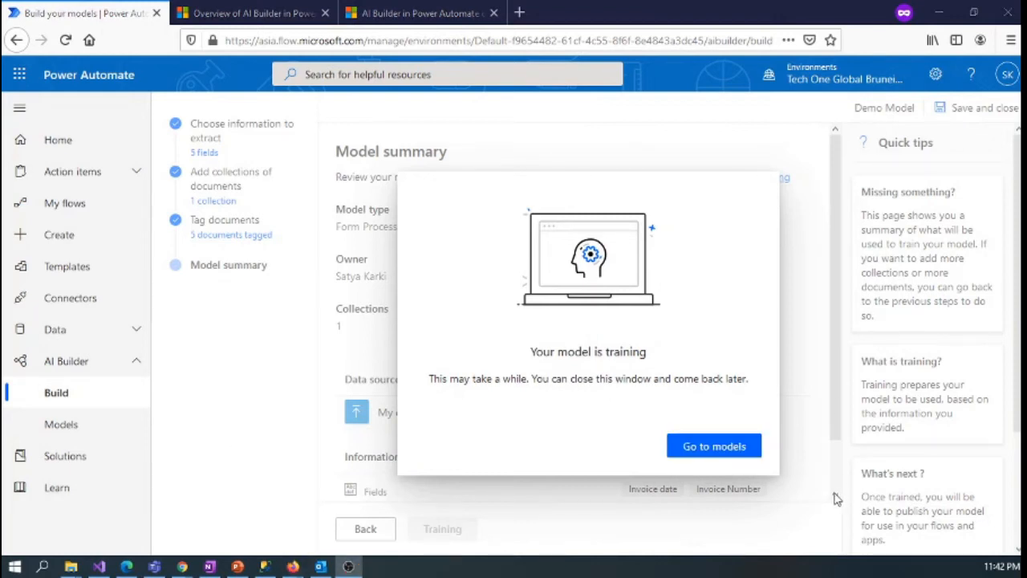
{"action": "left_click", "coordinate": [728, 454]}
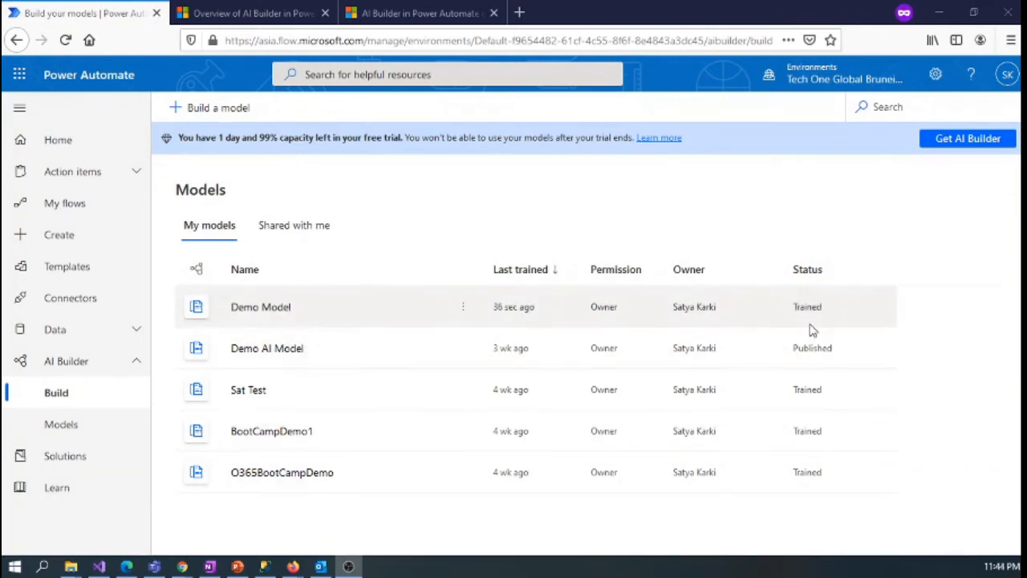
Step: Open Demo Model's details and start a quick test of it
{"action": "left_click", "coordinate": [265, 314]}
{"action": "left_click", "coordinate": [267, 314]}
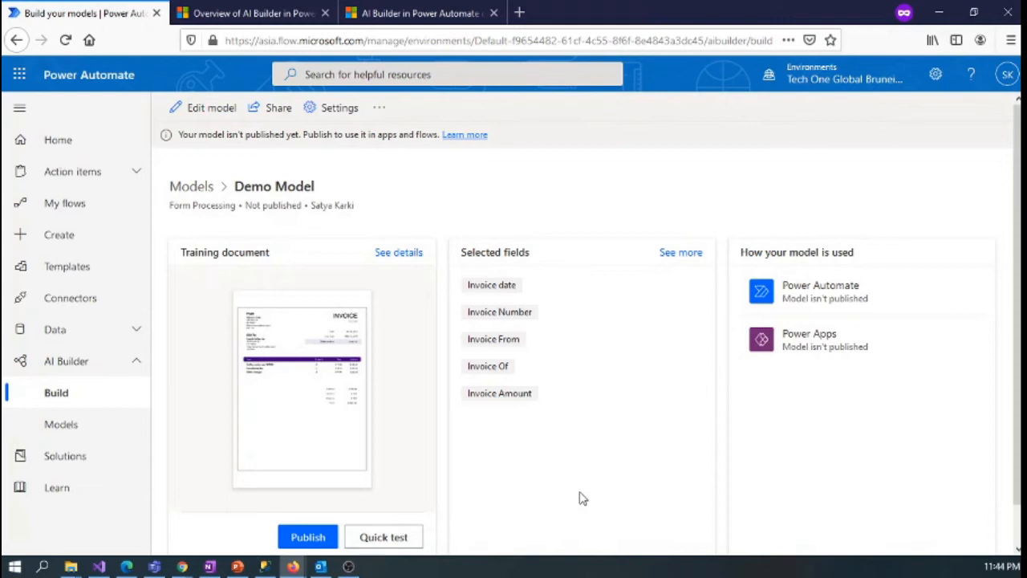
{"action": "scroll", "coordinate": [481, 518], "scroll_direction": "down", "scroll_amount": 1}
{"action": "left_click", "coordinate": [390, 499]}
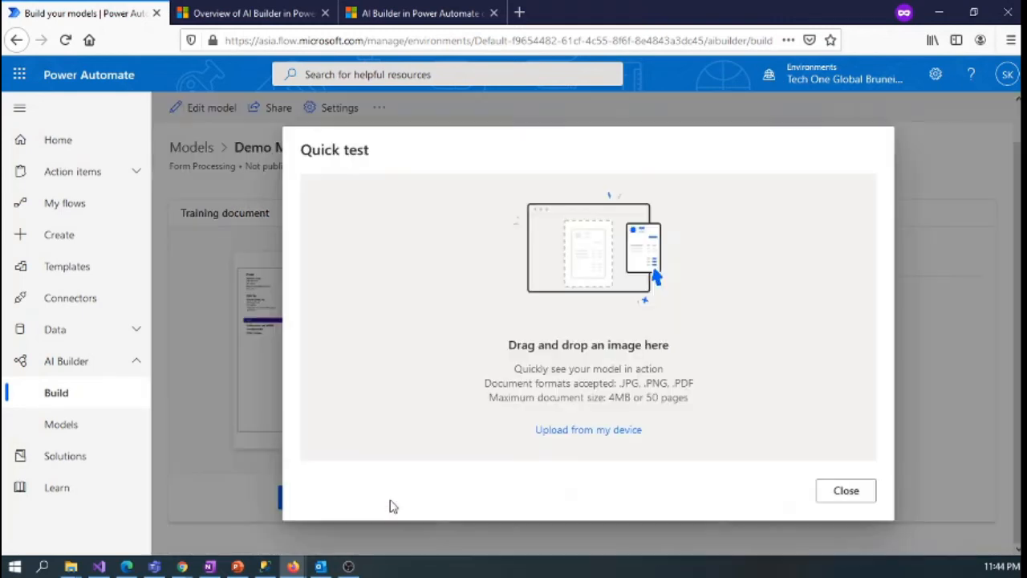
Step: Upload InvoiceFromWingTip.png from the Test folder inside Invoices as the quick test document
{"action": "left_click", "coordinate": [588, 431]}
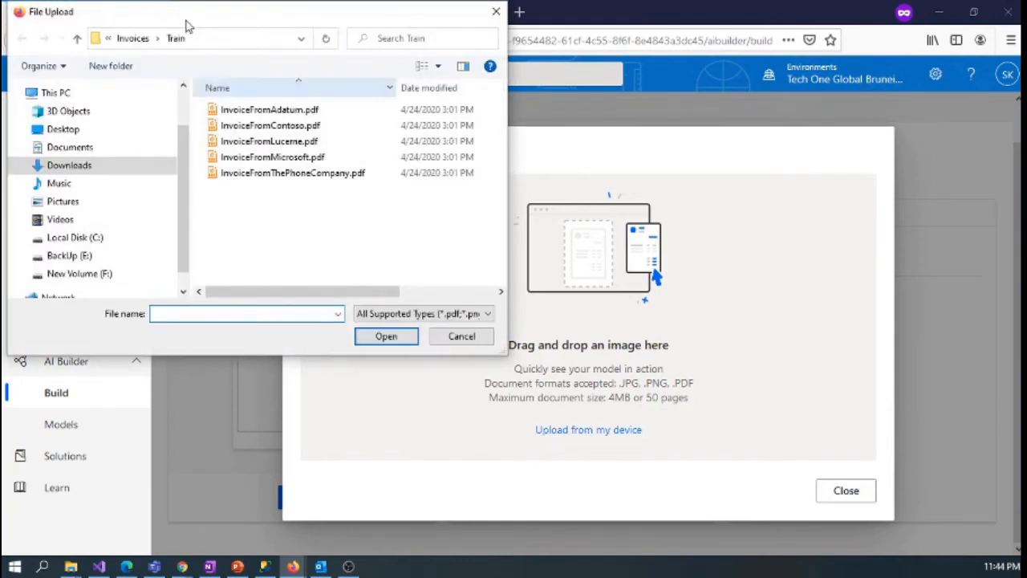
{"action": "left_click", "coordinate": [130, 40]}
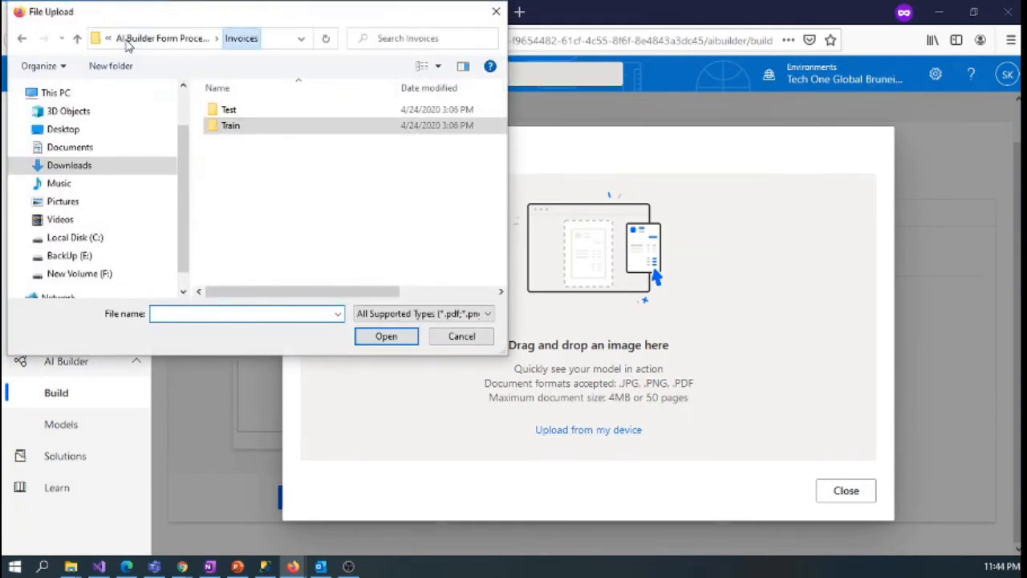
{"action": "double_click", "coordinate": [229, 111]}
{"action": "left_click", "coordinate": [250, 145]}
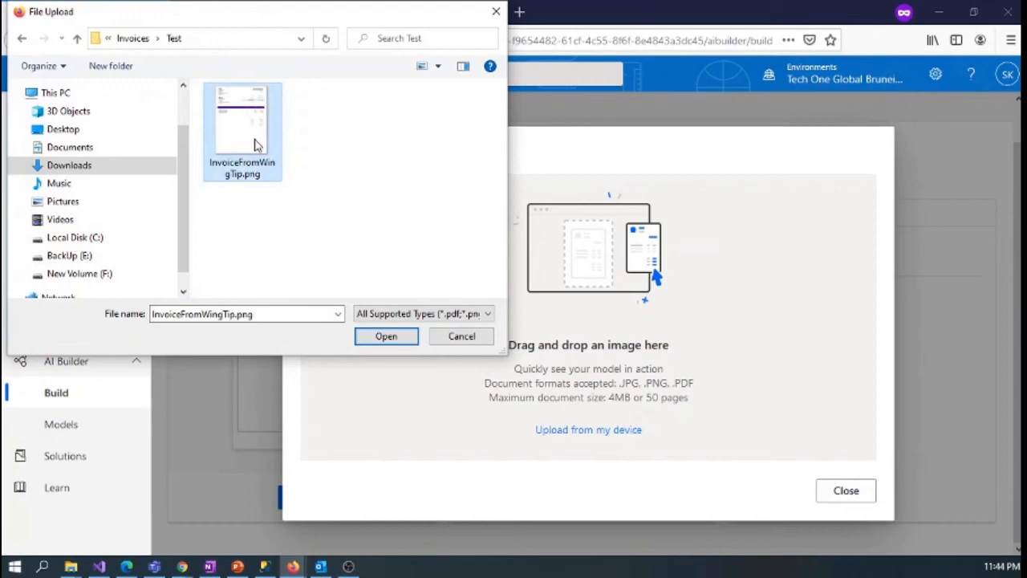
{"action": "left_click", "coordinate": [385, 339]}
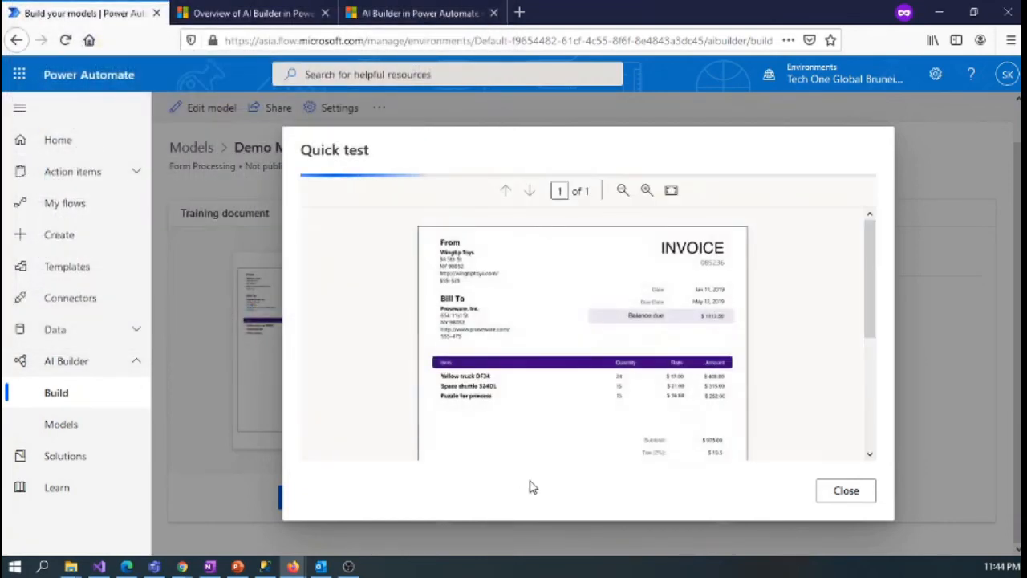
Step: Examine the extracted fields and their confidence scores on the test invoice, and close the quick test
{"action": "scroll", "coordinate": [780, 391], "scroll_direction": "down", "scroll_amount": 5}
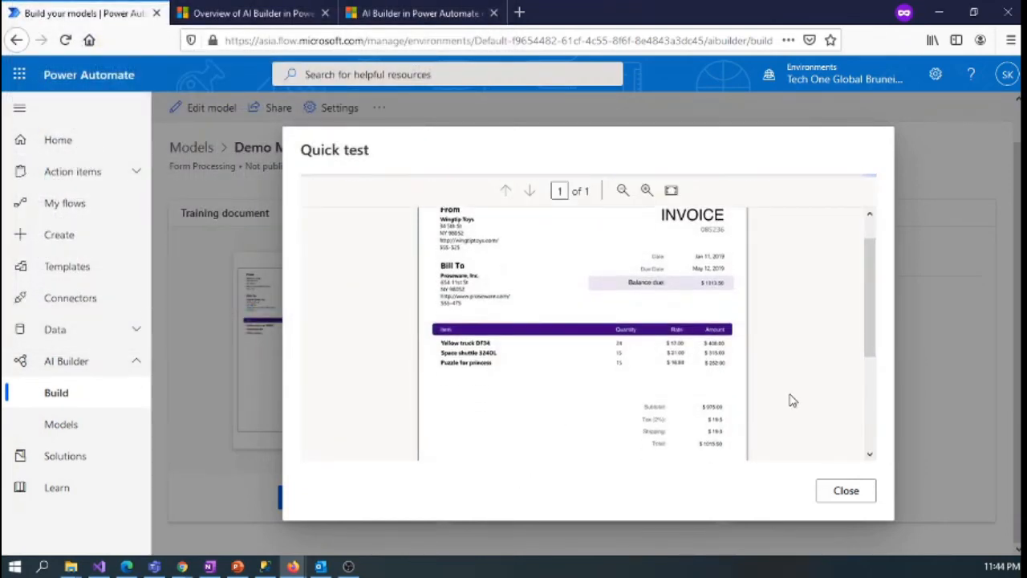
{"action": "scroll", "coordinate": [789, 401], "scroll_direction": "up", "scroll_amount": 5}
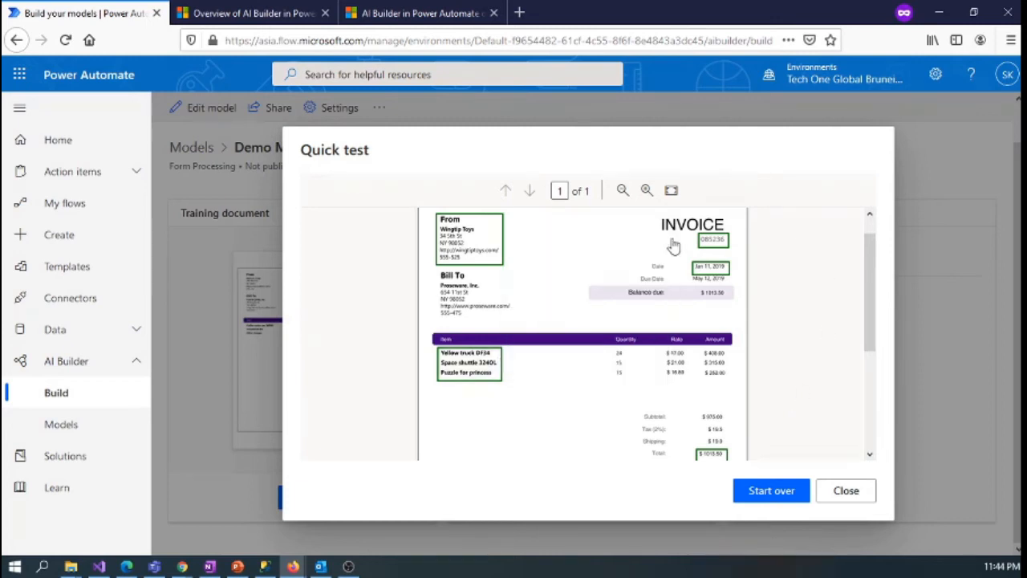
{"action": "scroll", "coordinate": [529, 447], "scroll_direction": "down", "scroll_amount": 2}
{"action": "scroll", "coordinate": [565, 438], "scroll_direction": "up", "scroll_amount": 3}
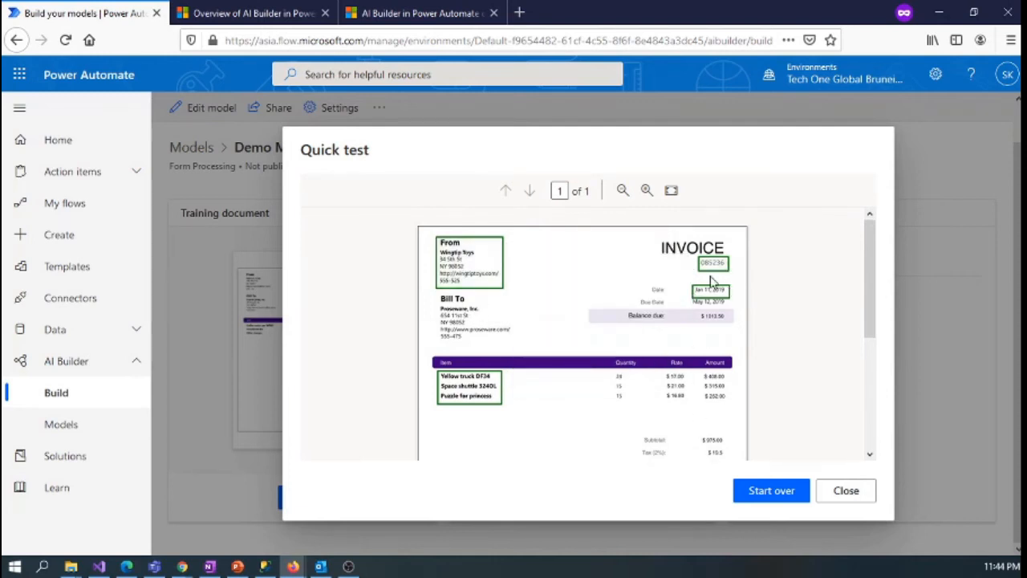
{"action": "scroll", "coordinate": [596, 435], "scroll_direction": "down", "scroll_amount": 5}
{"action": "scroll", "coordinate": [610, 440], "scroll_direction": "up", "scroll_amount": 5}
{"action": "mouse_move", "coordinate": [711, 269]}
{"action": "mouse_move", "coordinate": [720, 297]}
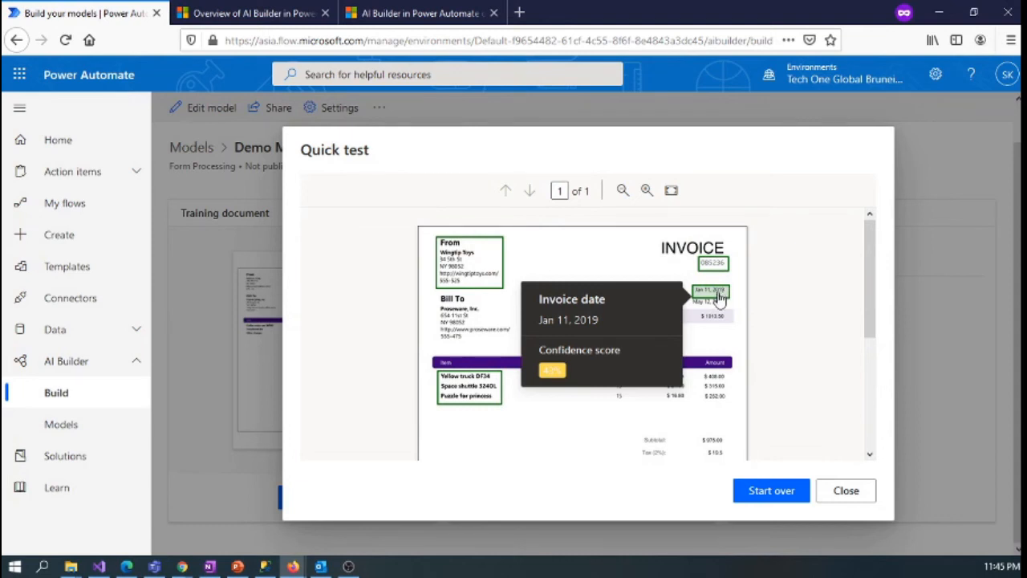
{"action": "mouse_move", "coordinate": [464, 275]}
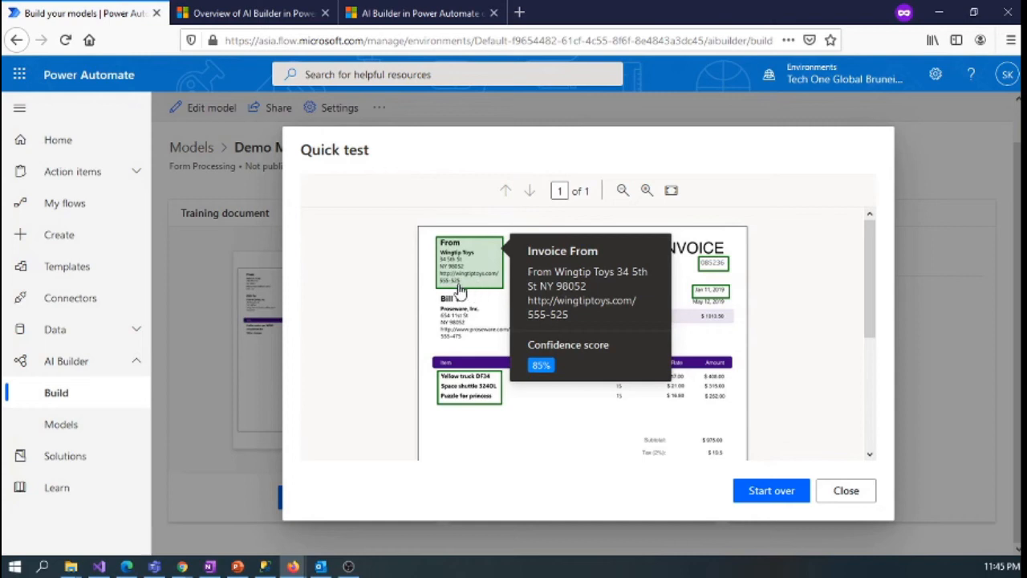
{"action": "mouse_move", "coordinate": [459, 397]}
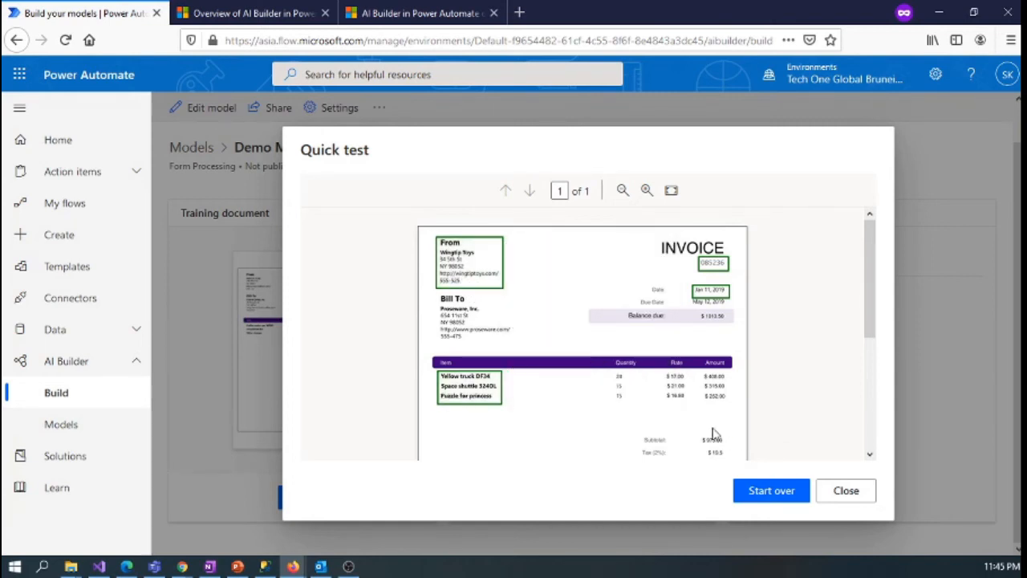
{"action": "scroll", "coordinate": [713, 425], "scroll_direction": "down", "scroll_amount": 2}
{"action": "mouse_move", "coordinate": [715, 401]}
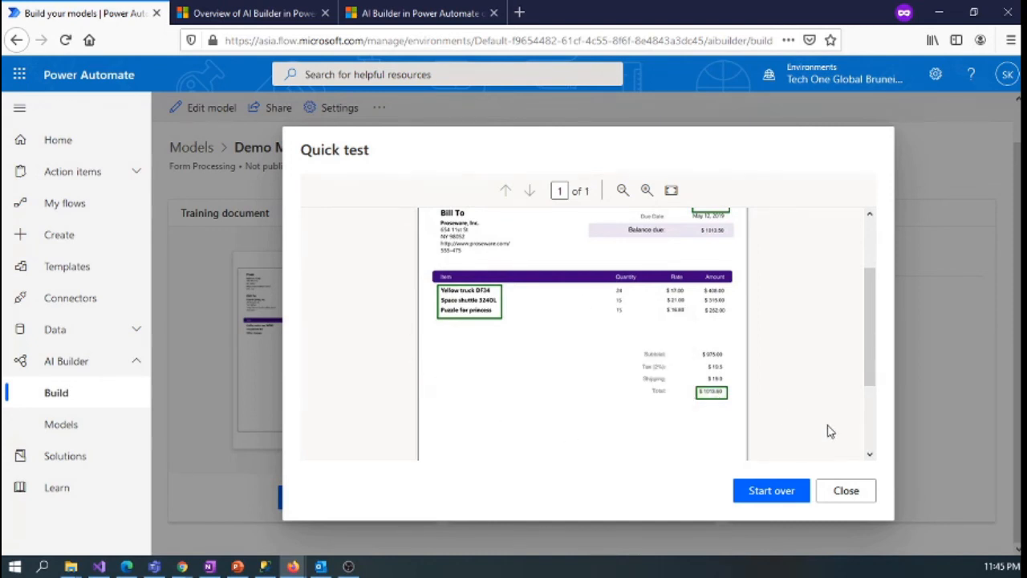
{"action": "left_click", "coordinate": [849, 497]}
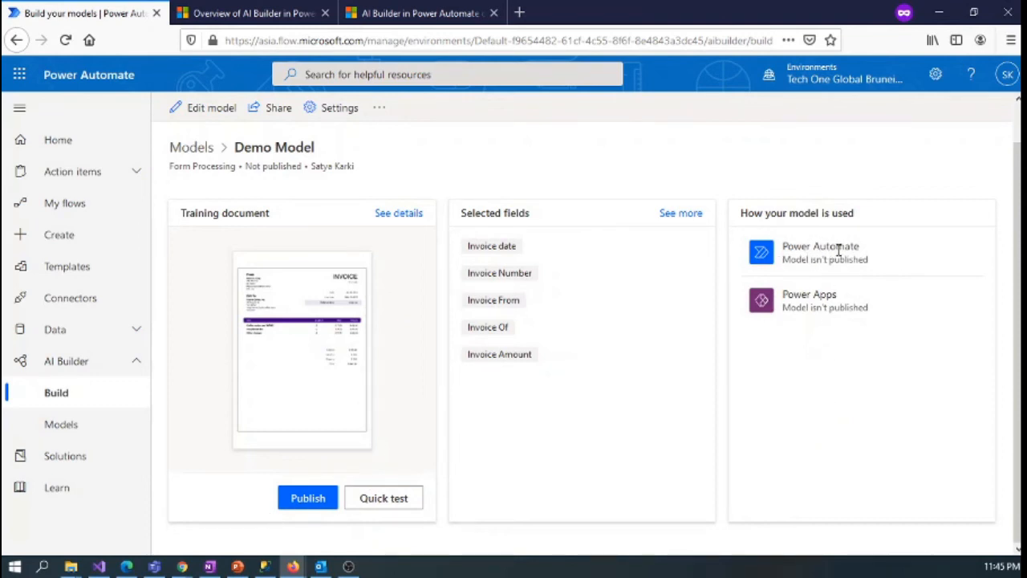
Step: Look through the documentation overviews of AI Builder in Power Apps and in Power Automate, and return to the Demo Model page
{"action": "left_click", "coordinate": [258, 13]}
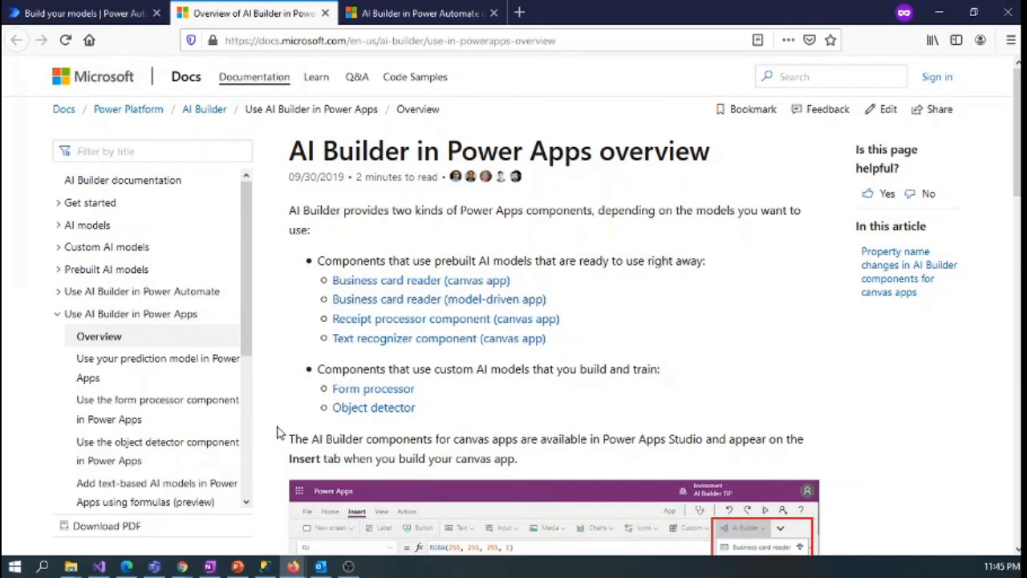
{"action": "scroll", "coordinate": [277, 423], "scroll_direction": "down", "scroll_amount": 15}
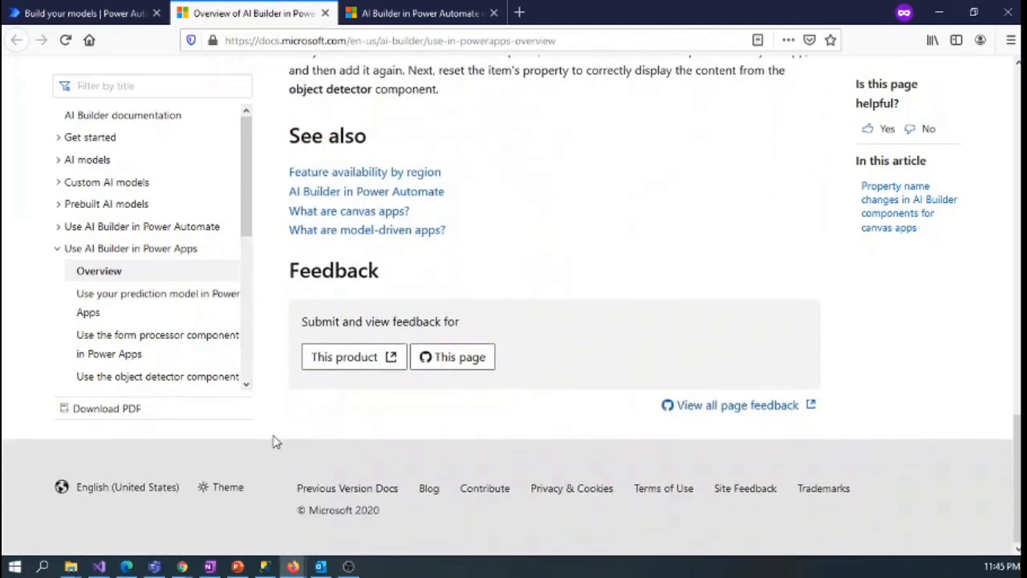
{"action": "scroll", "coordinate": [268, 390], "scroll_direction": "up", "scroll_amount": 15}
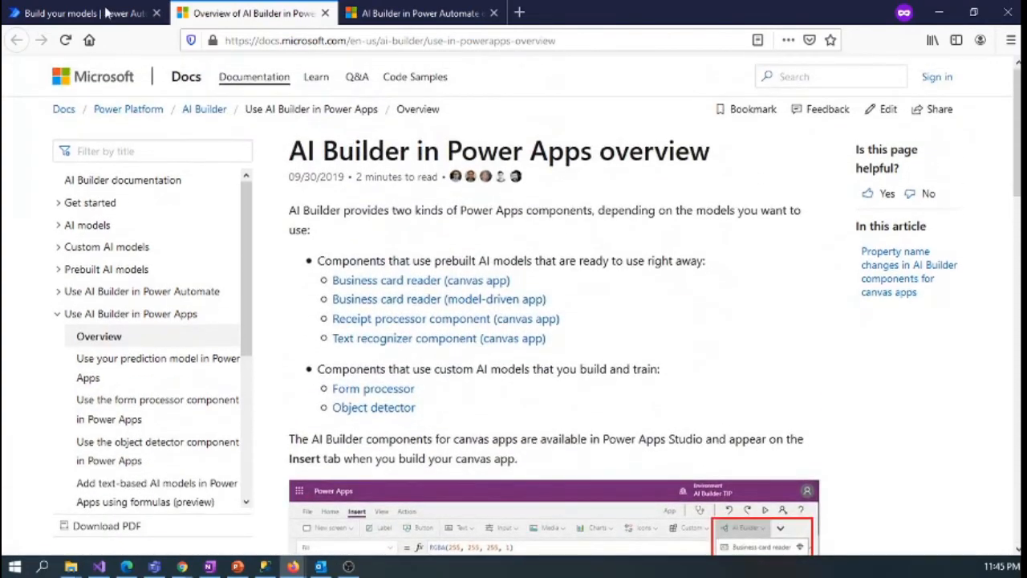
{"action": "left_click", "coordinate": [92, 15]}
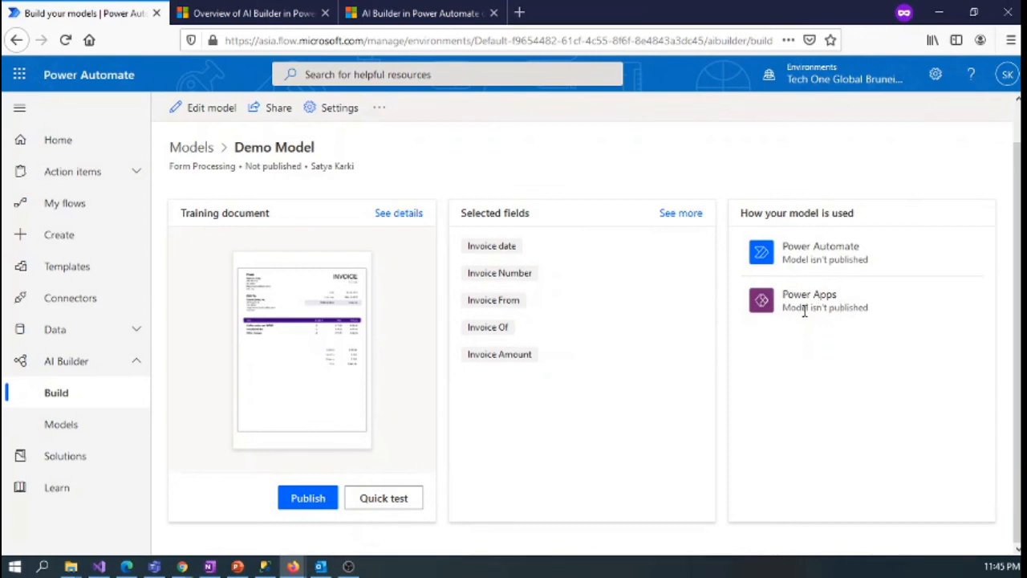
{"action": "left_click", "coordinate": [417, 13]}
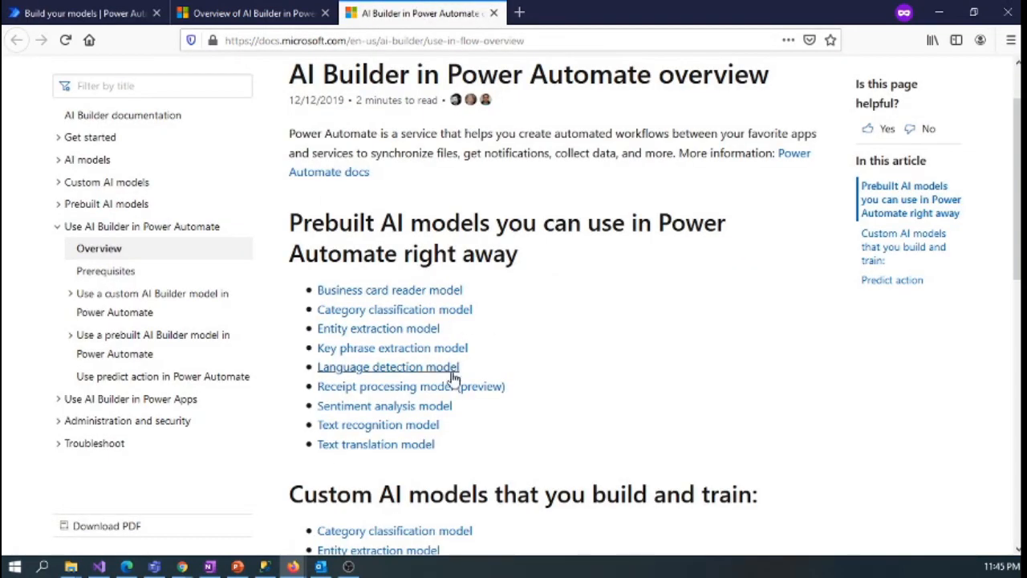
{"action": "scroll", "coordinate": [454, 377], "scroll_direction": "up", "scroll_amount": 1}
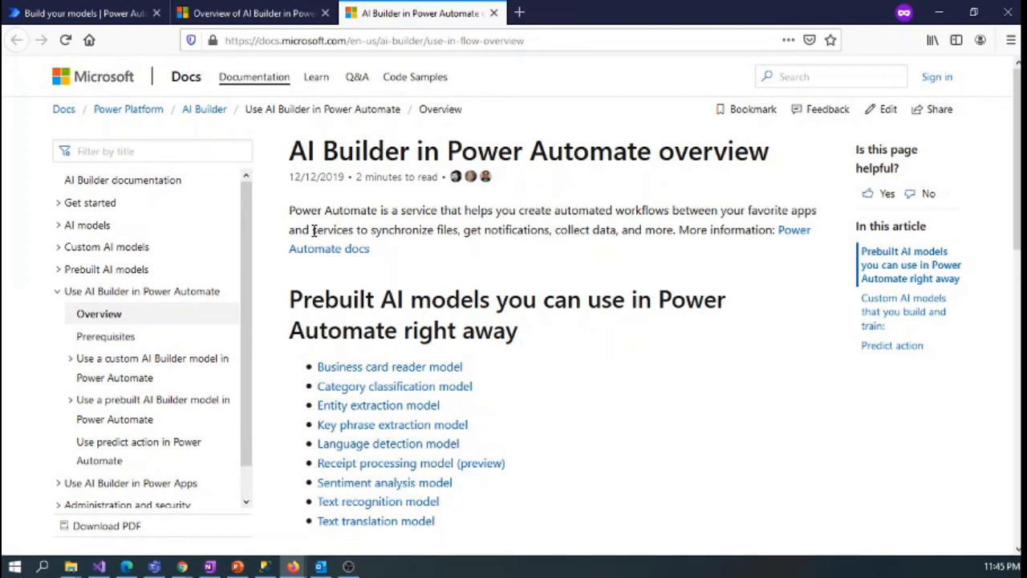
{"action": "left_click", "coordinate": [83, 13]}
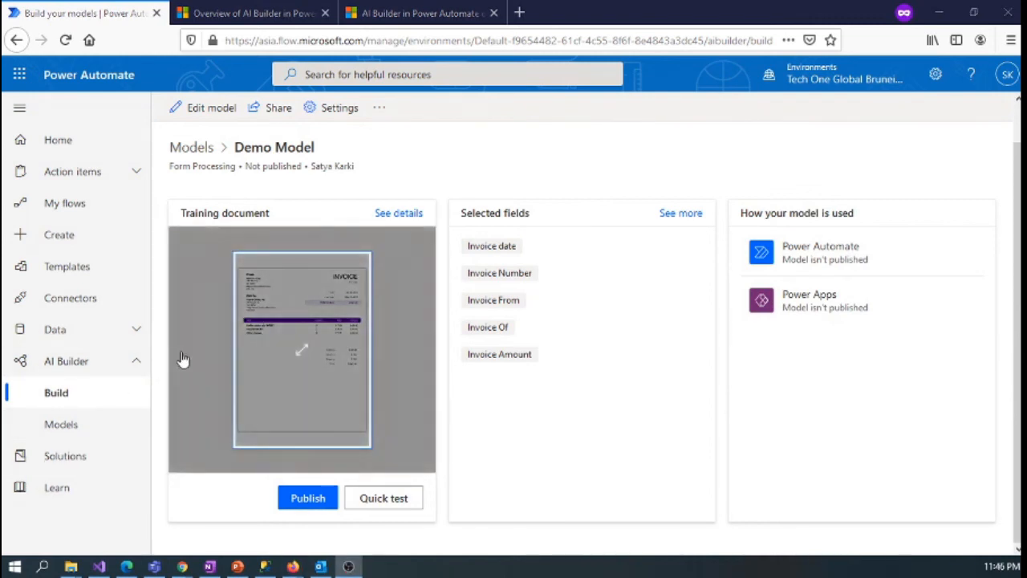
Step: Open the best practices for a Form Processing model from the AI Builder build page and read the first do and don't pair
{"action": "left_click", "coordinate": [61, 399]}
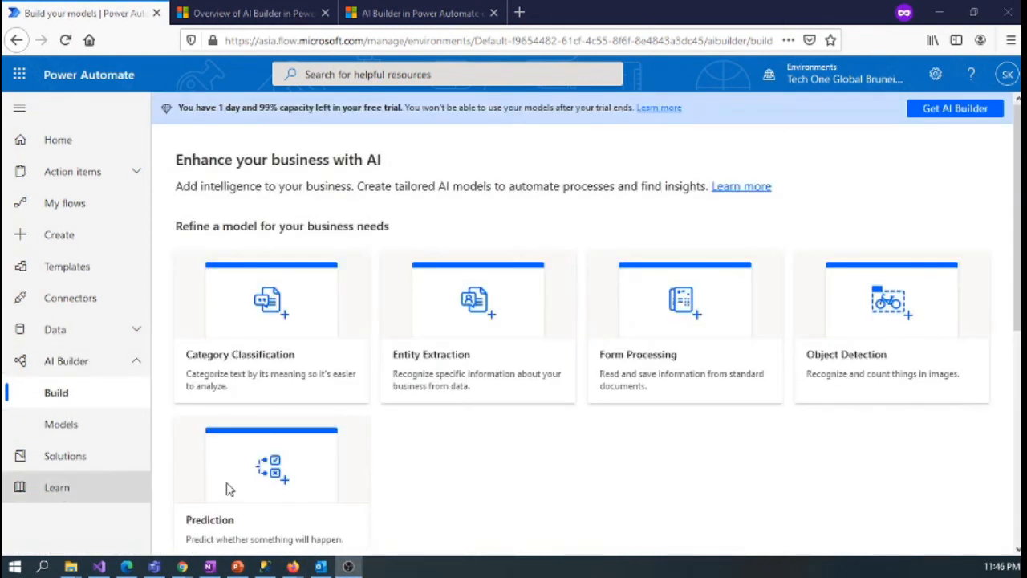
{"action": "left_click", "coordinate": [650, 365]}
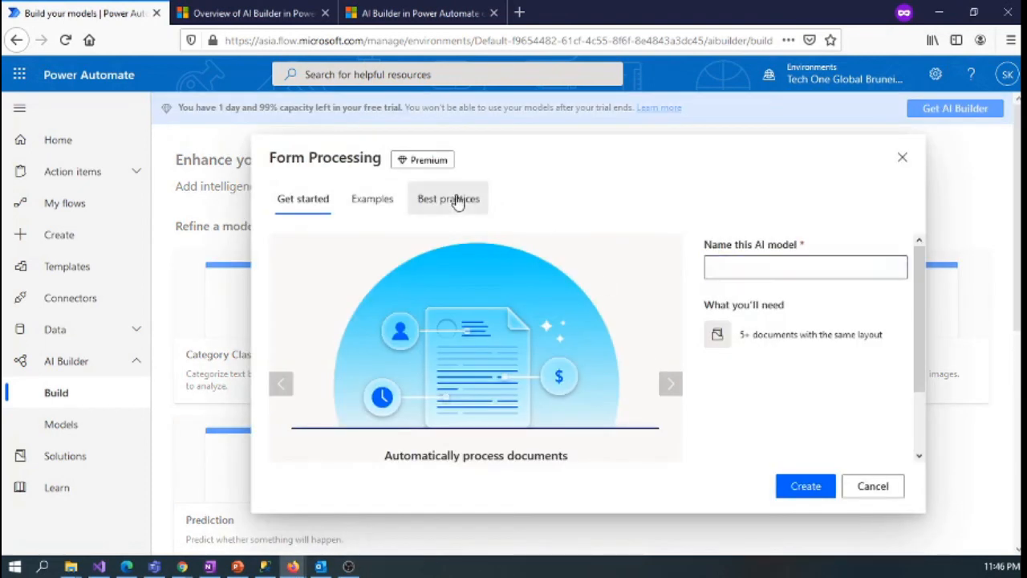
{"action": "left_click", "coordinate": [457, 199]}
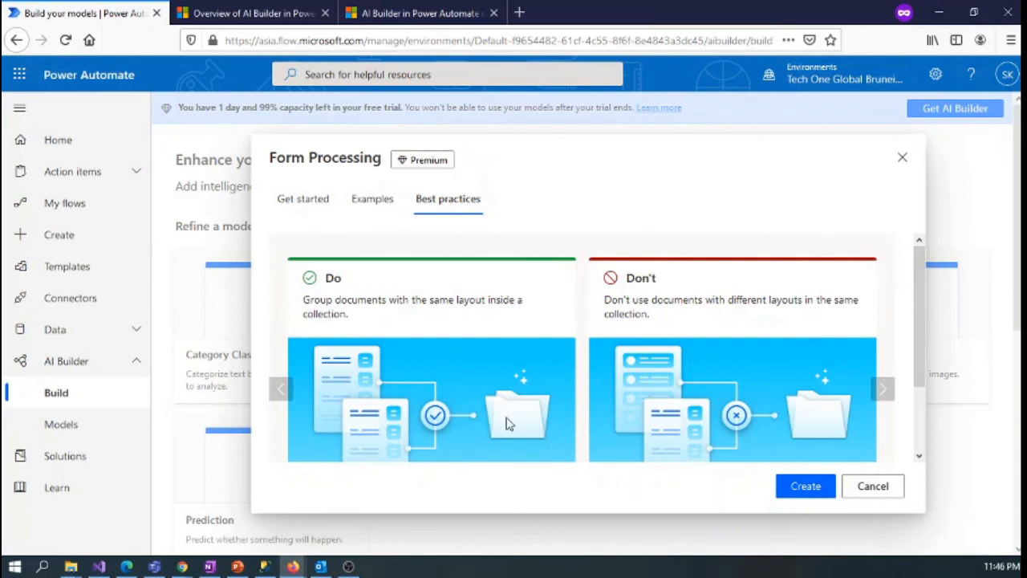
{"action": "scroll", "coordinate": [506, 421], "scroll_direction": "down", "scroll_amount": 3}
{"action": "scroll", "coordinate": [505, 421], "scroll_direction": "up", "scroll_amount": 3}
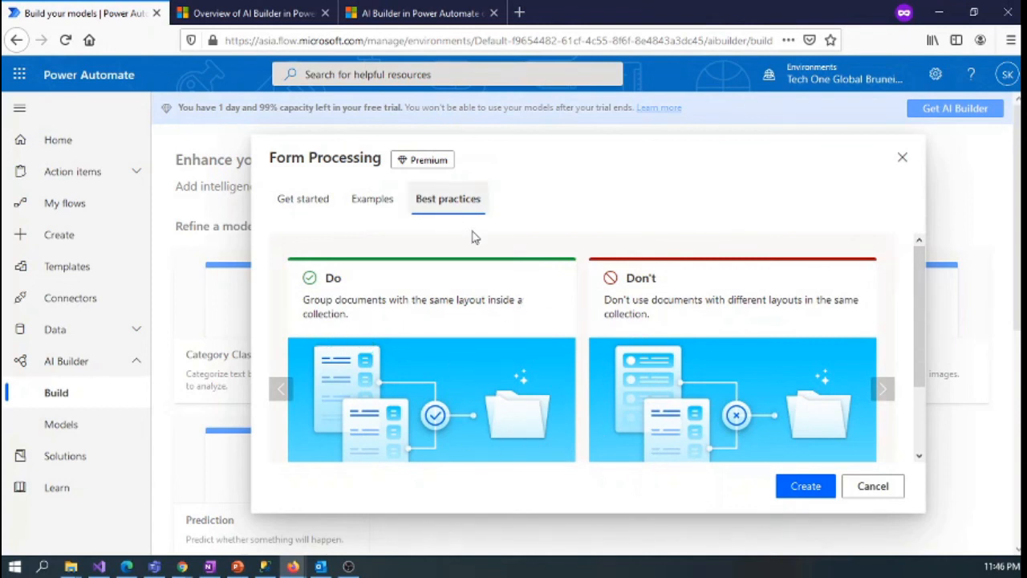
Step: Go through the second, third and fourth do and don't pairs of the Form Processing best practices
{"action": "scroll", "coordinate": [532, 364], "scroll_direction": "down", "scroll_amount": 2}
{"action": "left_click", "coordinate": [558, 451]}
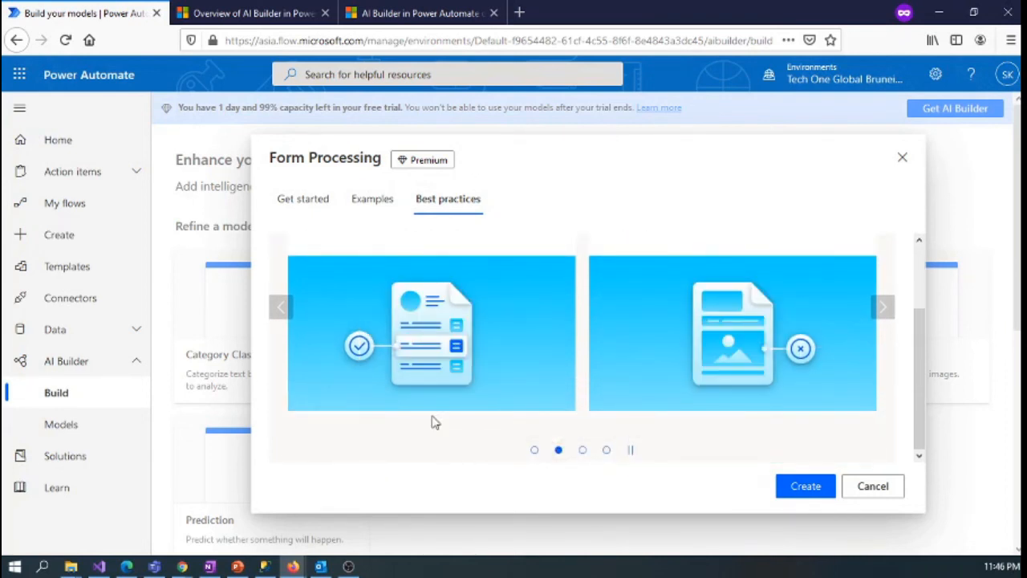
{"action": "scroll", "coordinate": [429, 402], "scroll_direction": "up", "scroll_amount": 2}
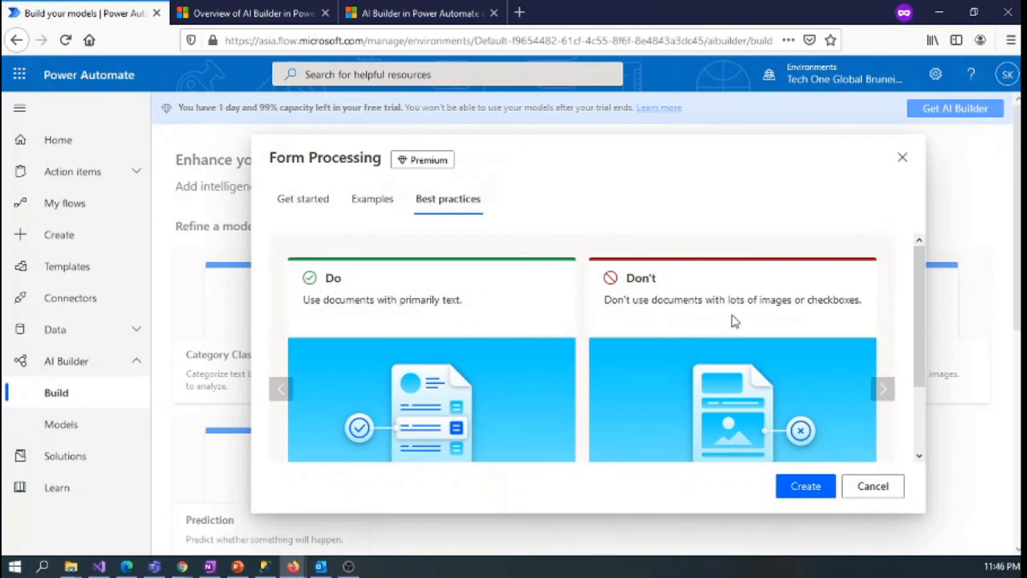
{"action": "scroll", "coordinate": [771, 360], "scroll_direction": "down", "scroll_amount": 1}
{"action": "scroll", "coordinate": [772, 361], "scroll_direction": "down", "scroll_amount": 2}
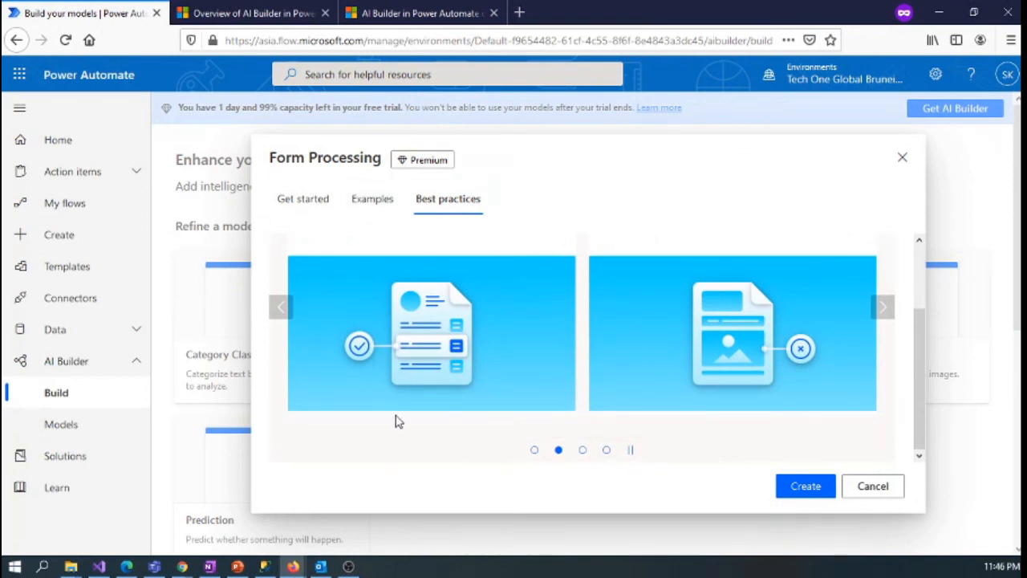
{"action": "left_click", "coordinate": [583, 451]}
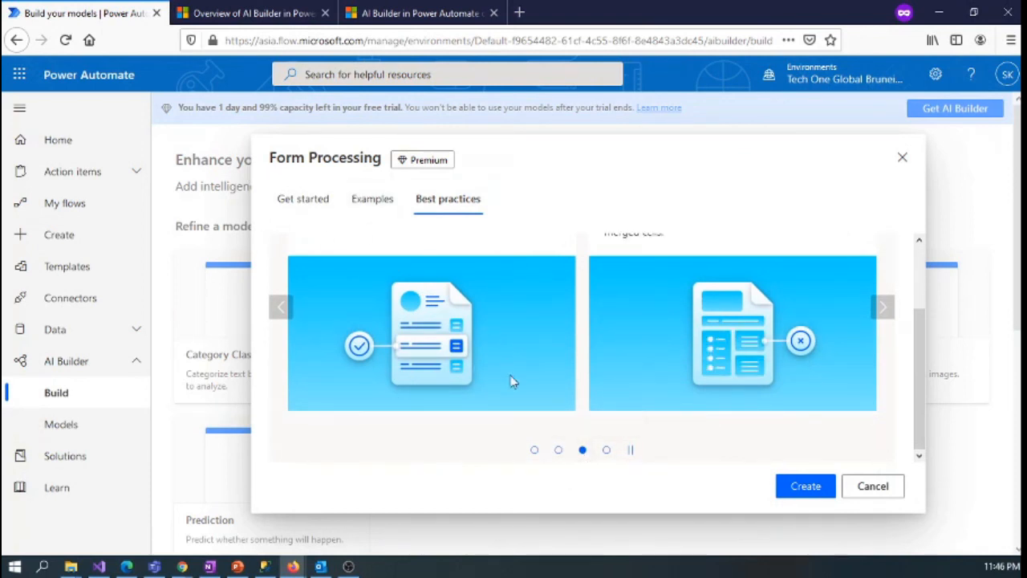
{"action": "scroll", "coordinate": [485, 376], "scroll_direction": "up", "scroll_amount": 2}
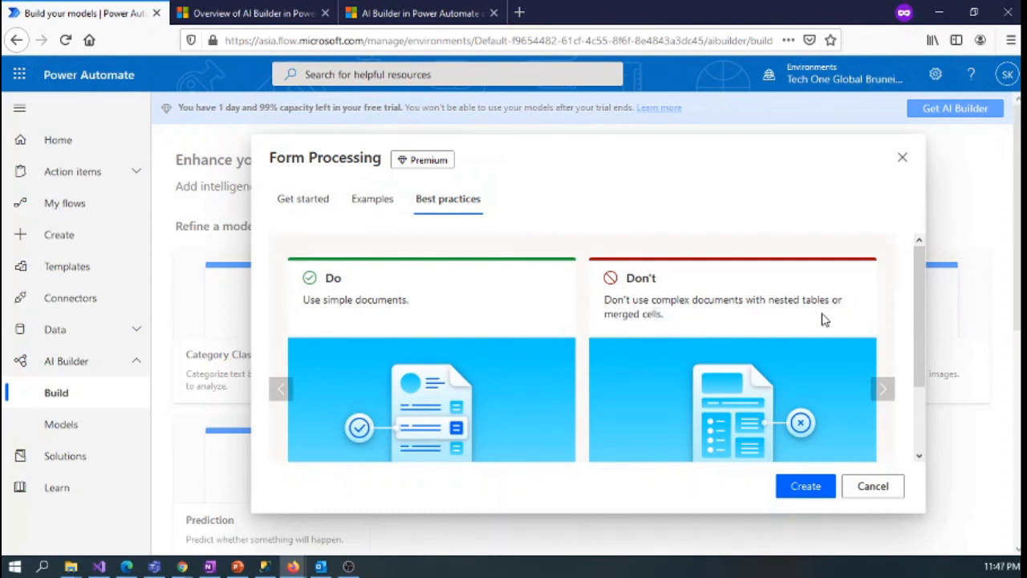
{"action": "scroll", "coordinate": [658, 404], "scroll_direction": "down", "scroll_amount": 2}
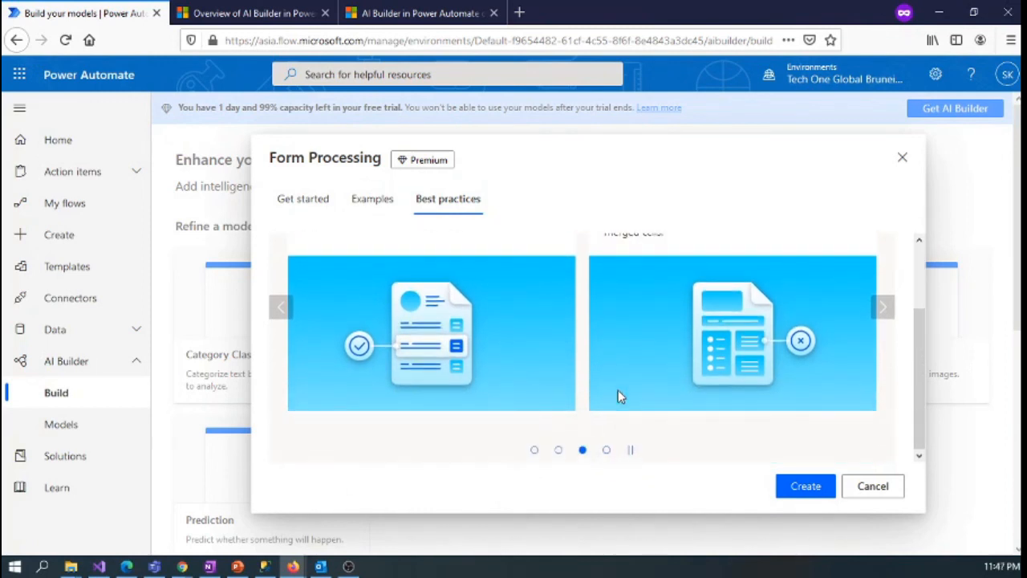
{"action": "left_click", "coordinate": [606, 450]}
{"action": "scroll", "coordinate": [455, 359], "scroll_direction": "up", "scroll_amount": 2}
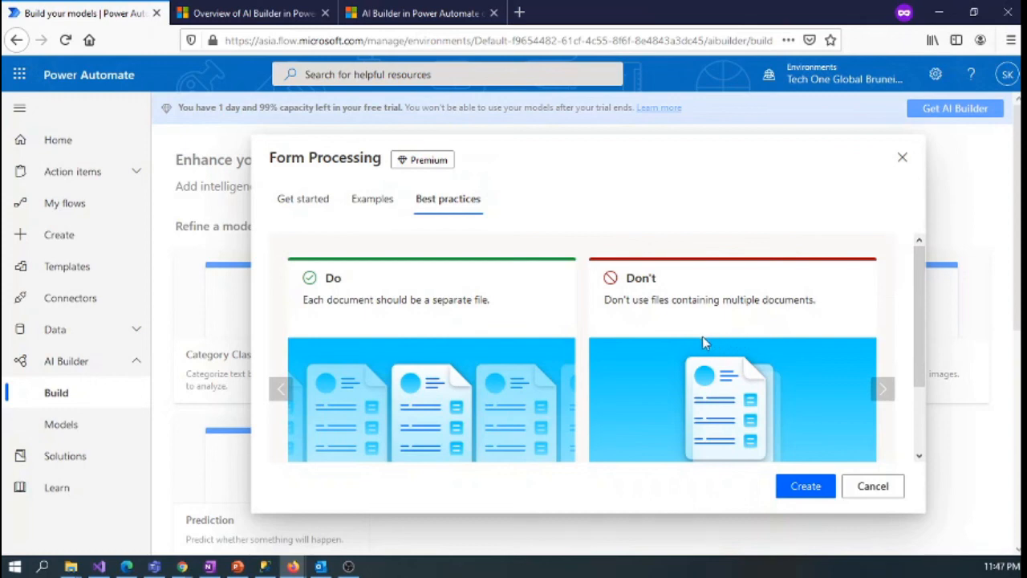
{"action": "scroll", "coordinate": [706, 341], "scroll_direction": "down", "scroll_amount": 2}
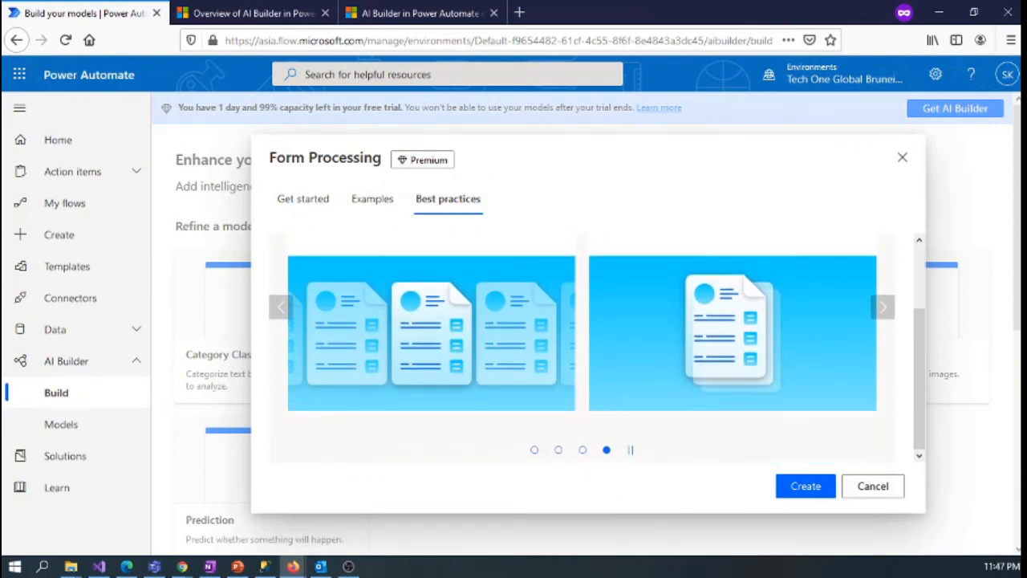